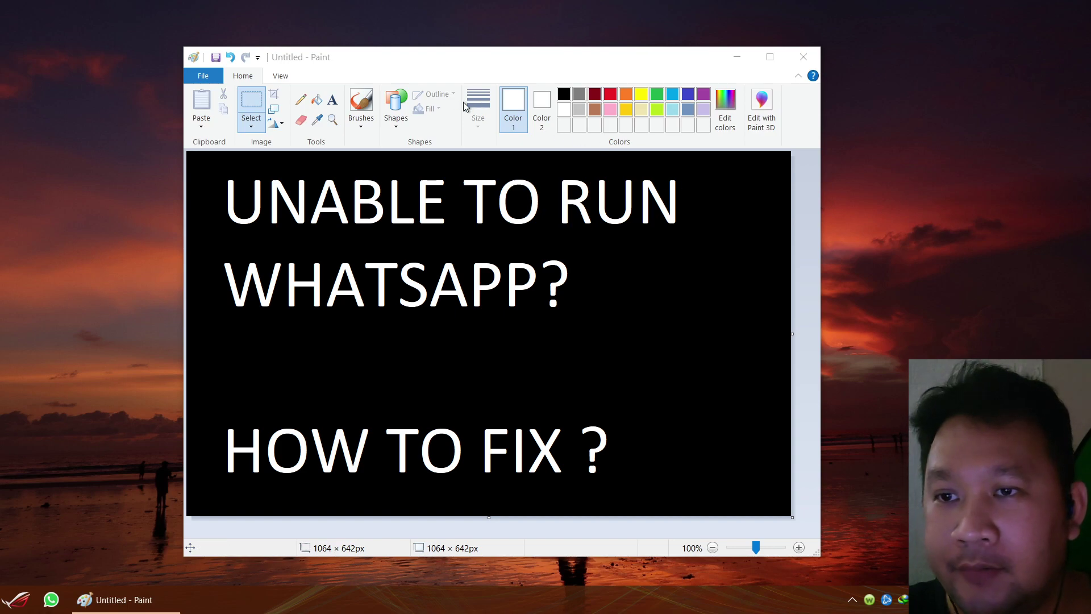
- Move the Paint window showing the 'Unable to run WhatsApp?' title card to the screen's right side
drag(464, 59, 482, 55)
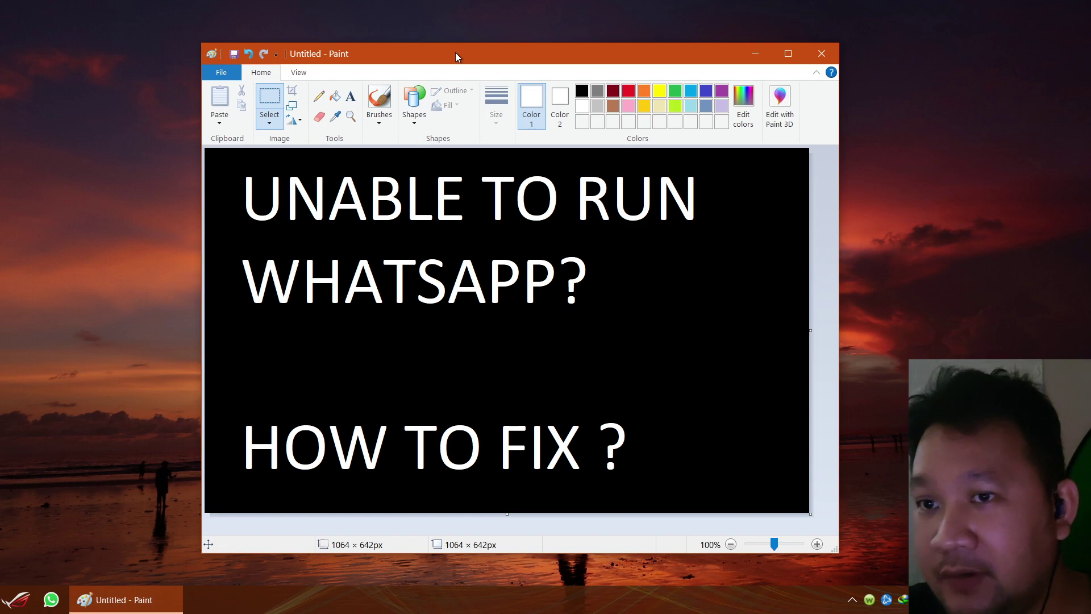
drag(455, 52, 621, 57)
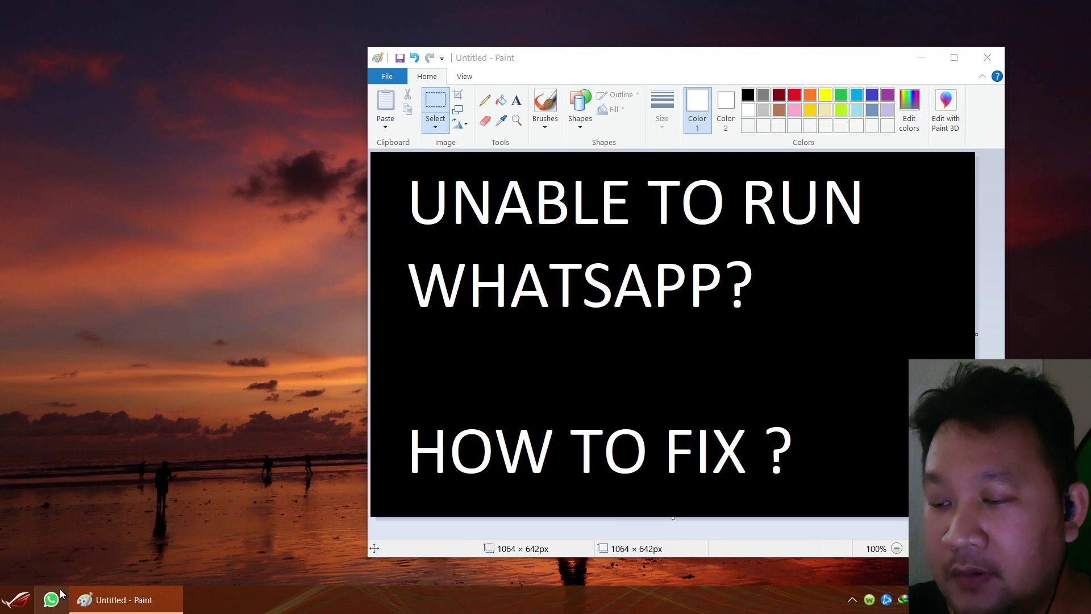
- Search 'WHATS' in the Start menu and try launching WhatsApp from the results
click(4, 604)
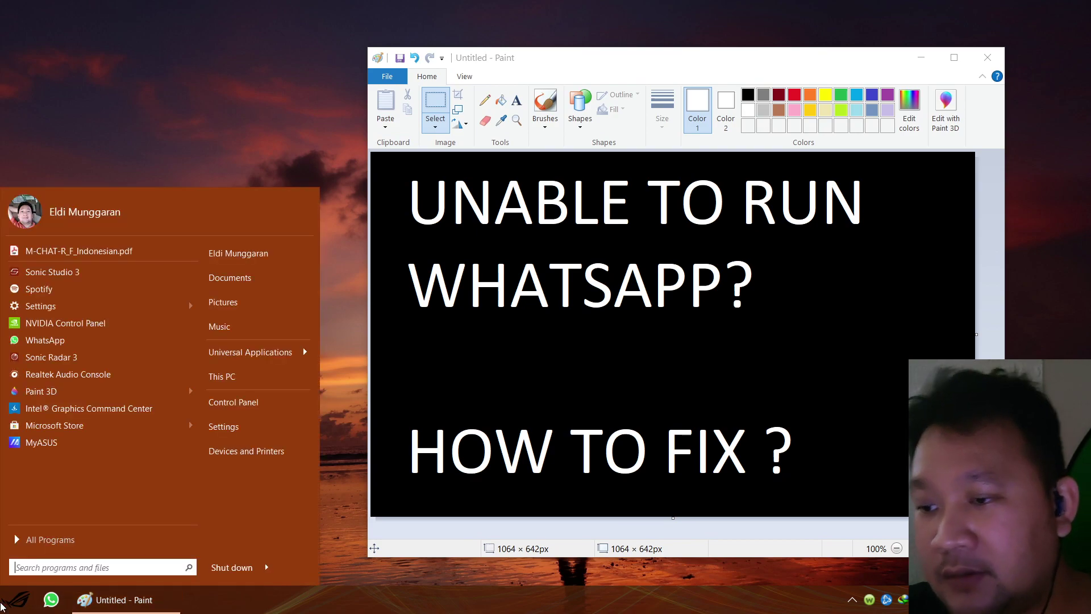
text(WHATS)
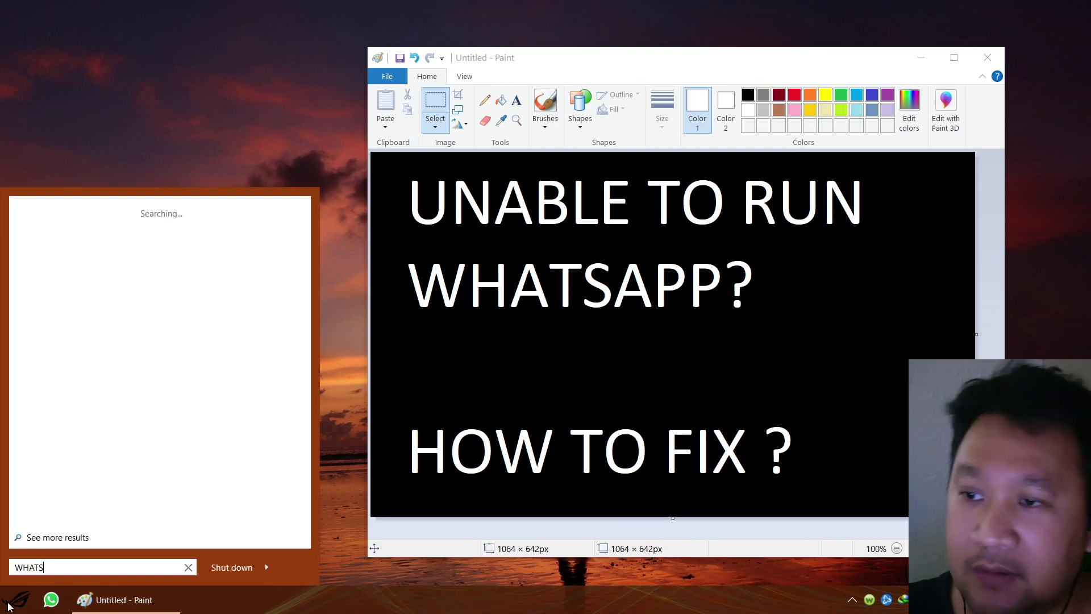
click(73, 224)
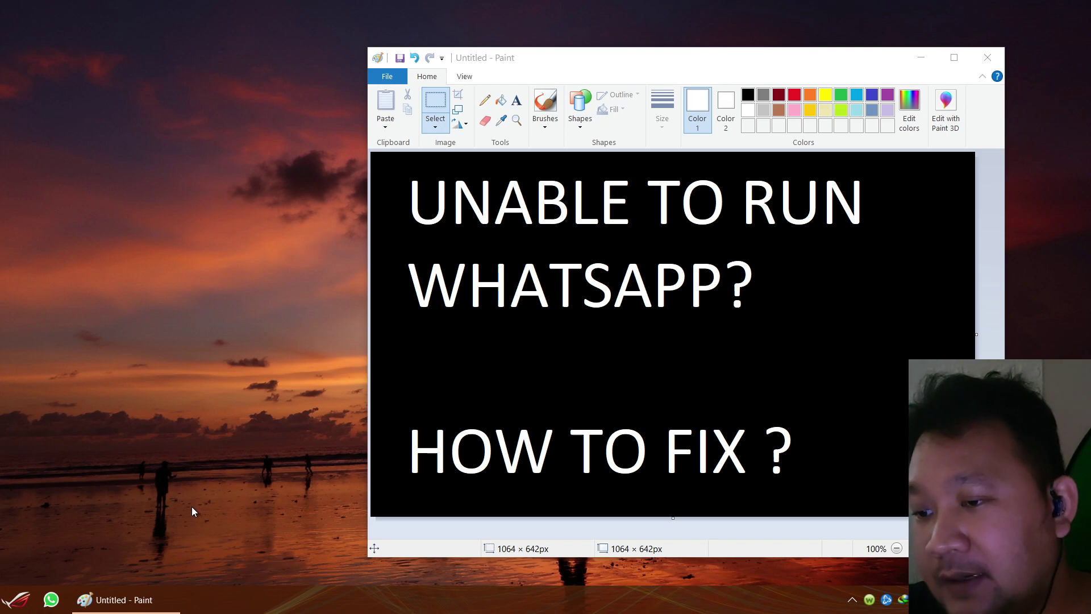
- Search 'whatsa' again and open WhatsApp's file location from the shortcut's Properties
click(20, 609)
text(whatsa)
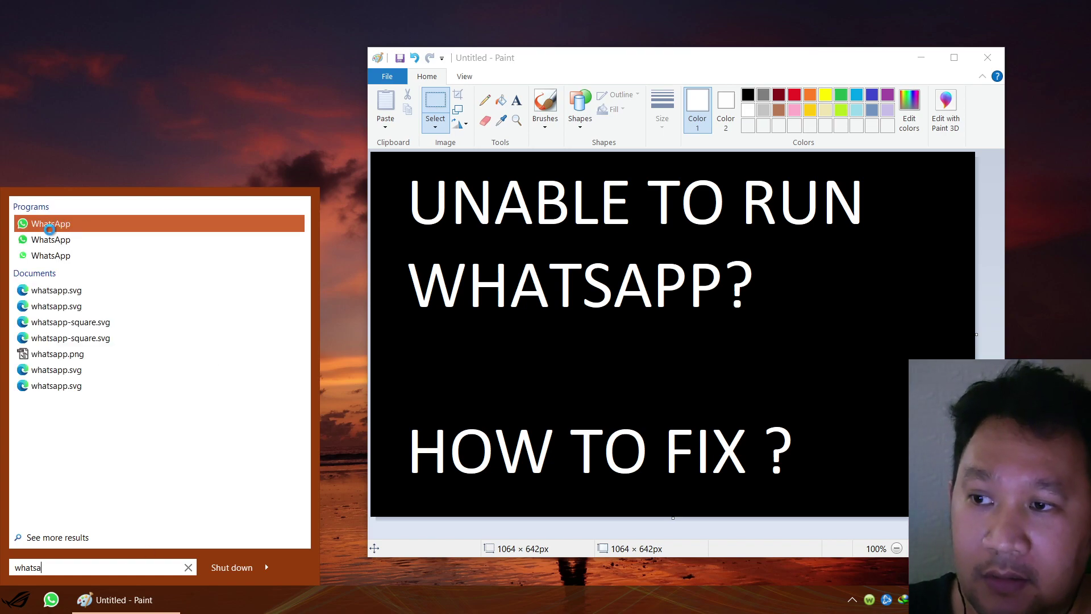
right_click(50, 228)
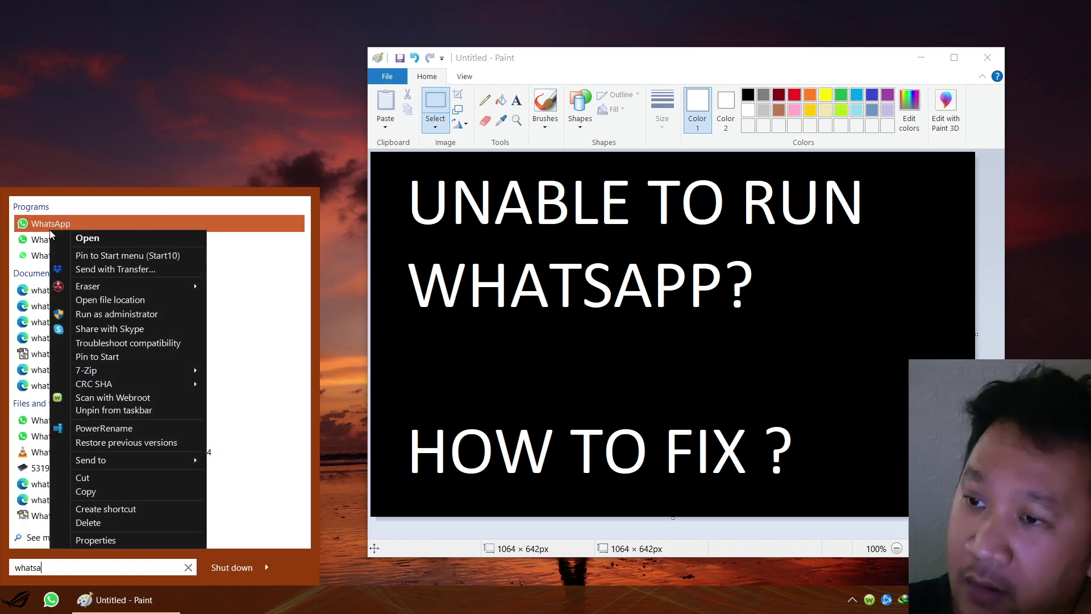
click(149, 537)
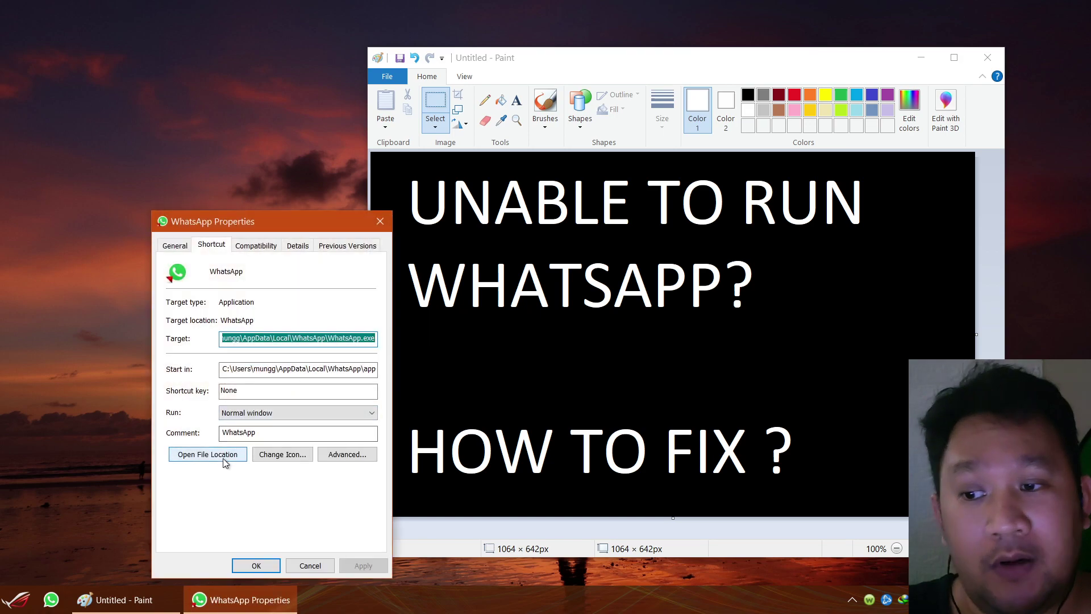
click(223, 458)
- Close the WhatsApp Properties dialog and retry launching WhatsApp from the taskbar
click(216, 497)
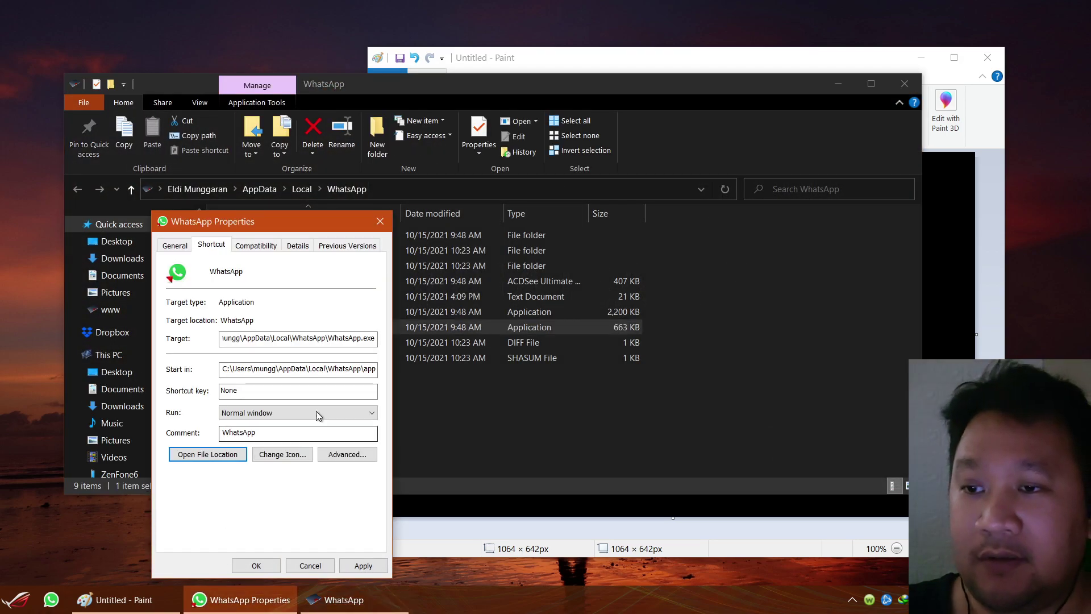
click(376, 222)
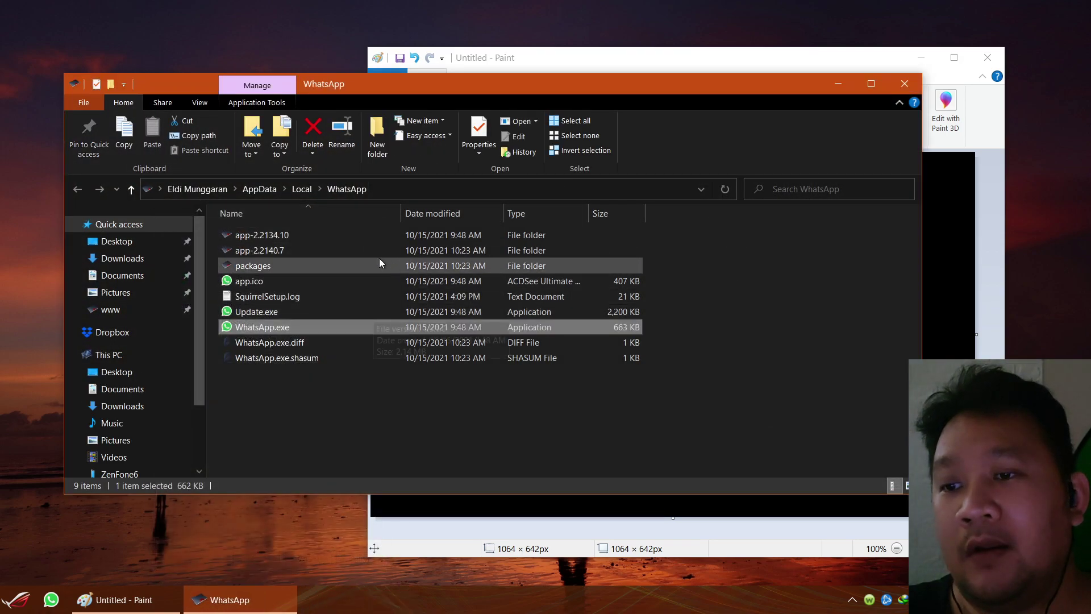
click(301, 434)
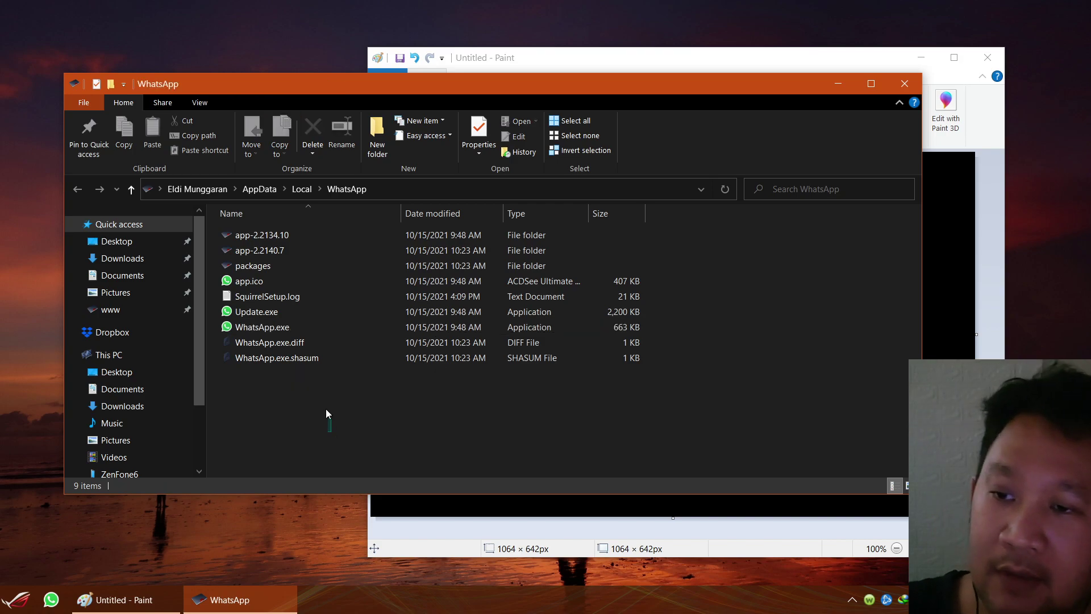
mouse_move(327, 425)
mouse_down()
mouse_move(309, 370)
mouse_move(313, 411)
mouse_up()
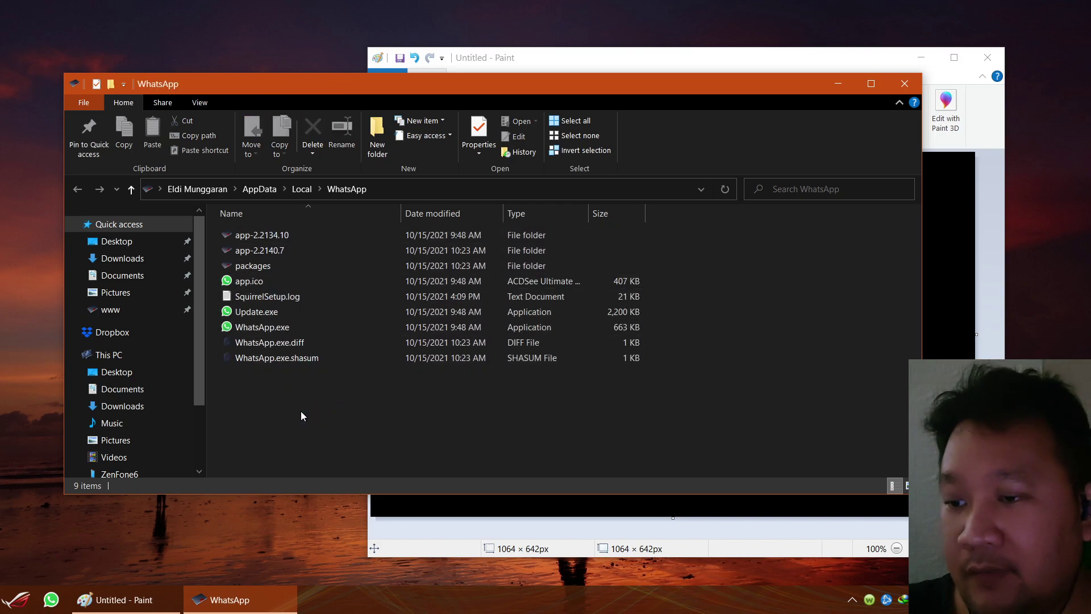
click(62, 604)
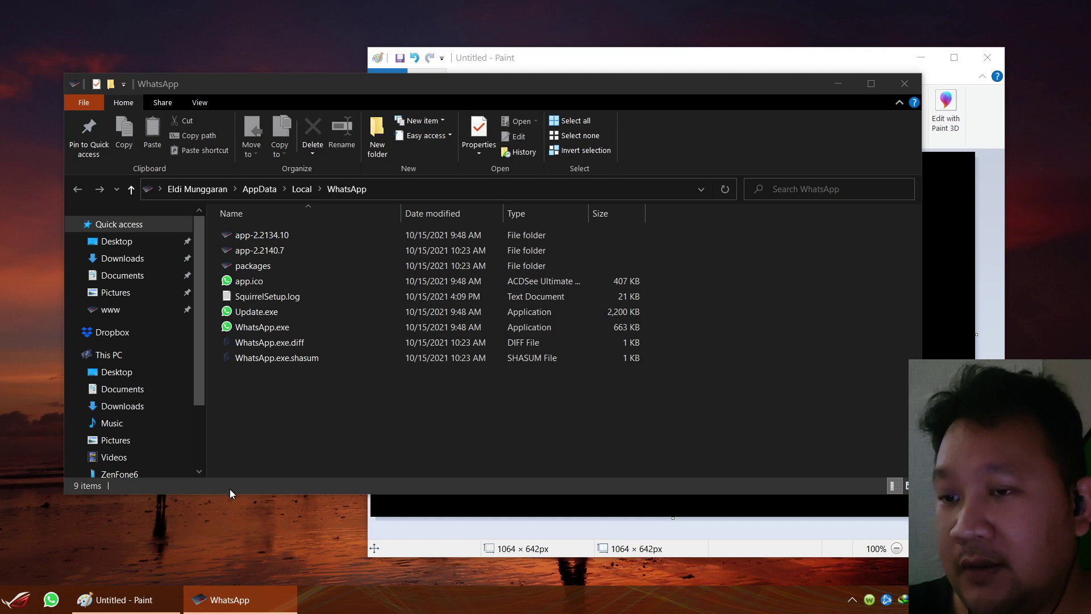
- Select WhatsApp.exe, then alternate between the app-2.2134.10 and app-2.2140.7 folders to compare them
click(306, 327)
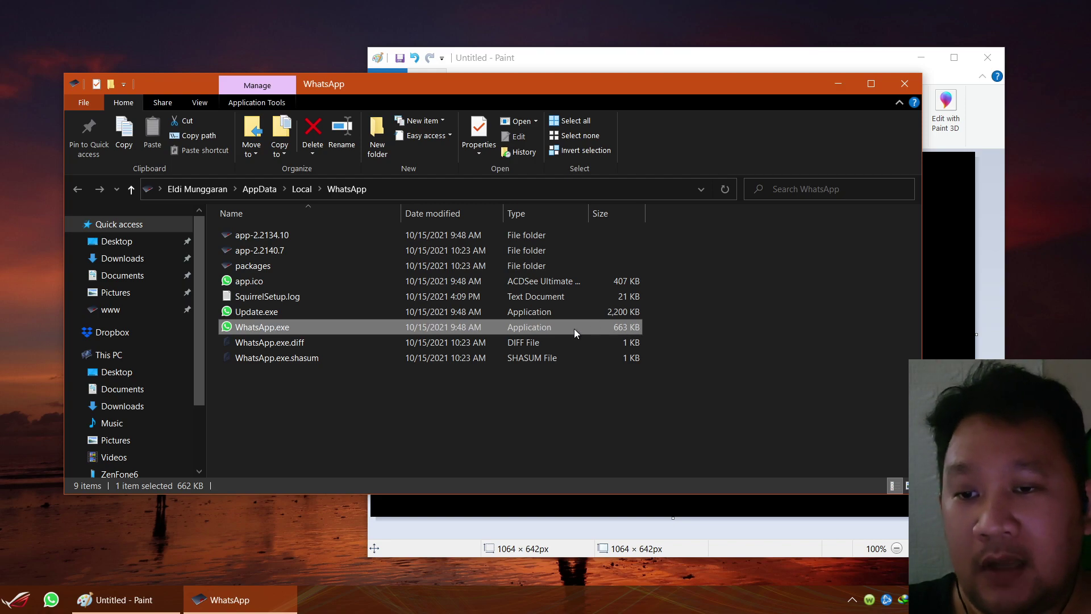
click(285, 236)
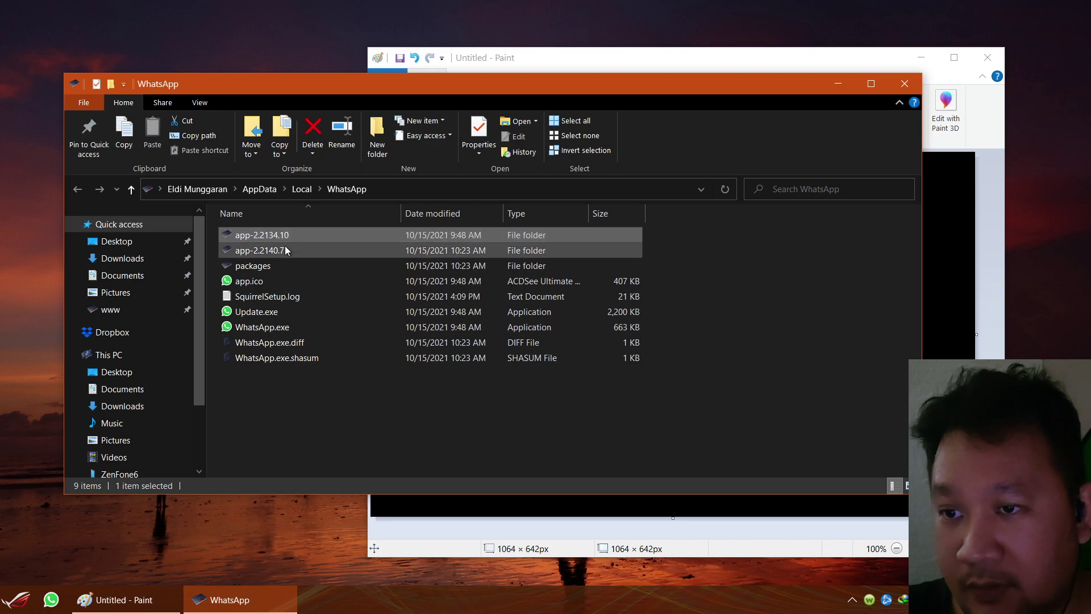
click(285, 250)
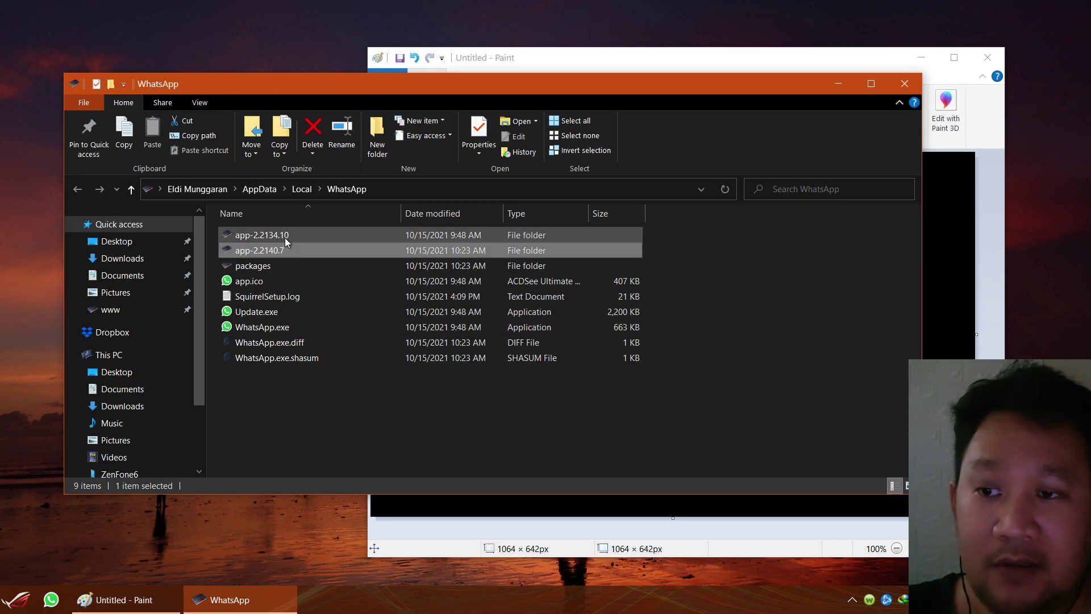
click(284, 237)
click(285, 250)
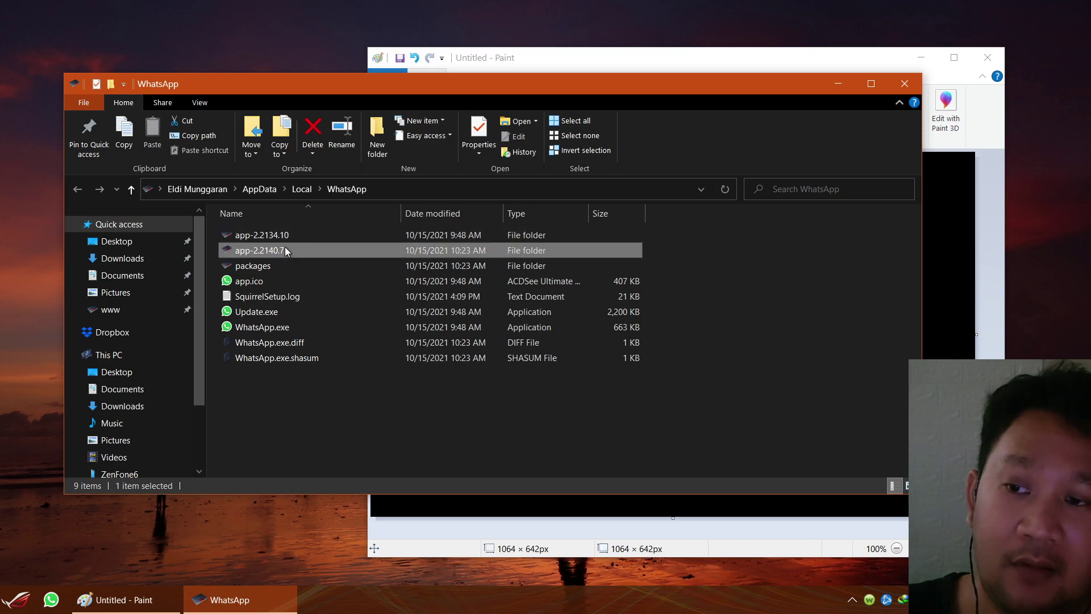
- Open app-2.2134.10 and try dragging its WhatsApp.exe, cancelling without moving the file
double_click(313, 237)
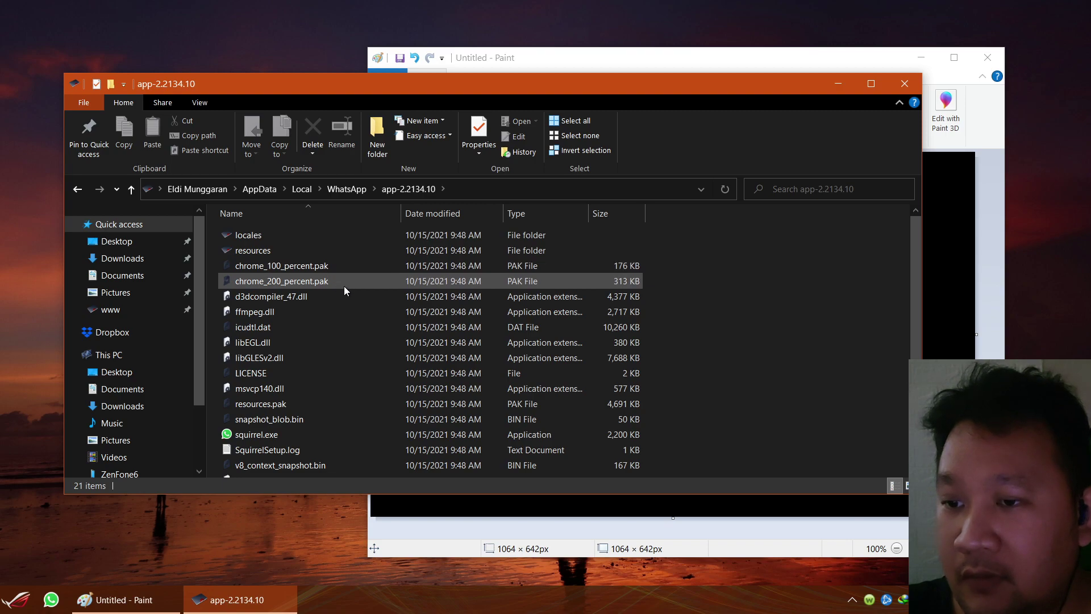
scroll(344, 288, down, 2)
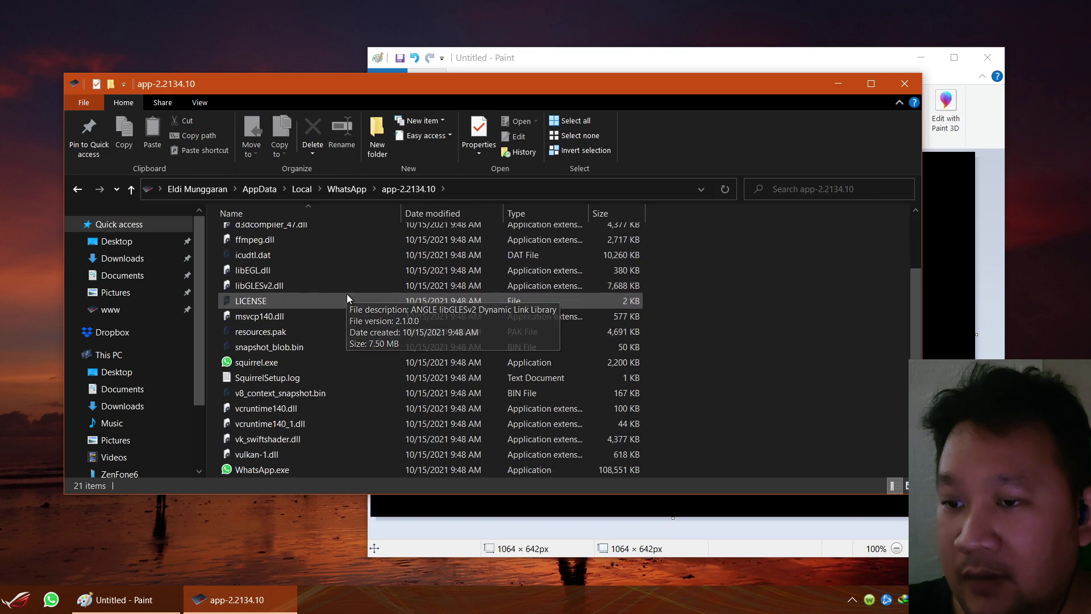
click(342, 465)
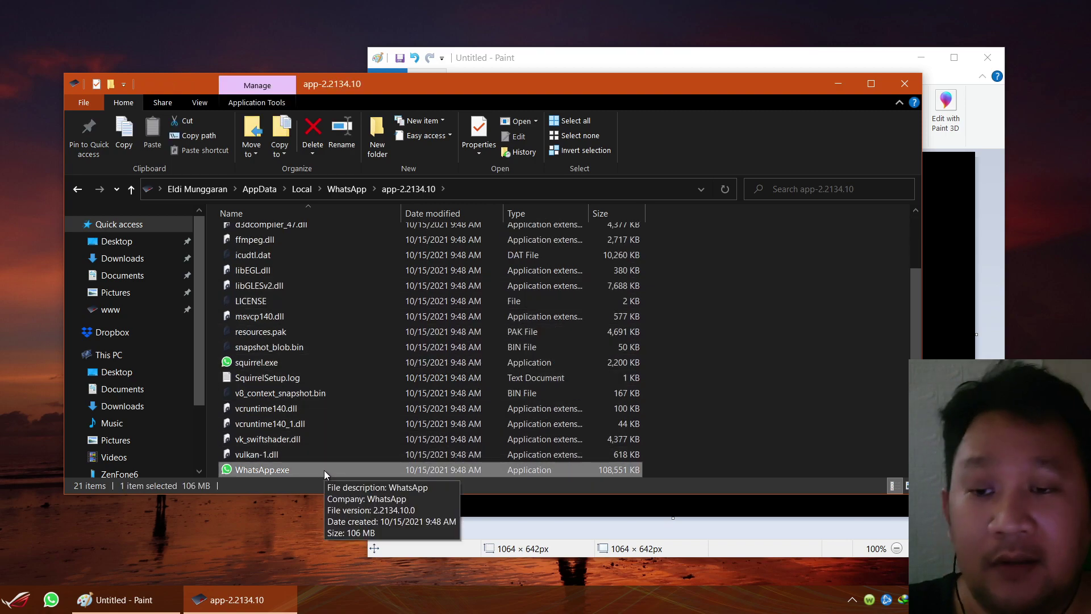
click(740, 389)
mouse_move(280, 470)
mouse_down()
mouse_move(50, 594)
mouse_move(261, 471)
mouse_up()
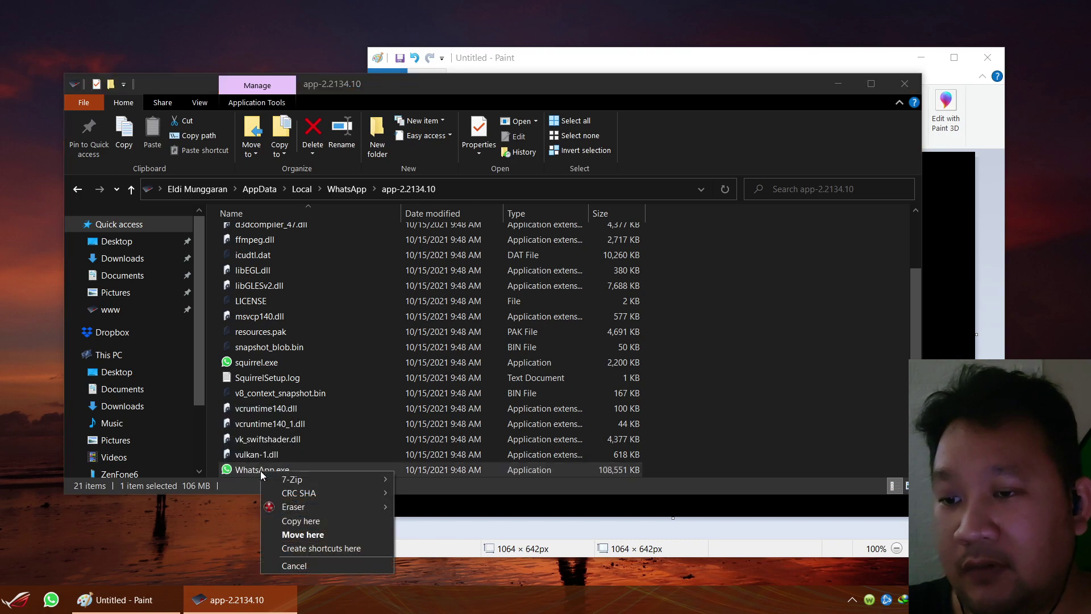
click(762, 430)
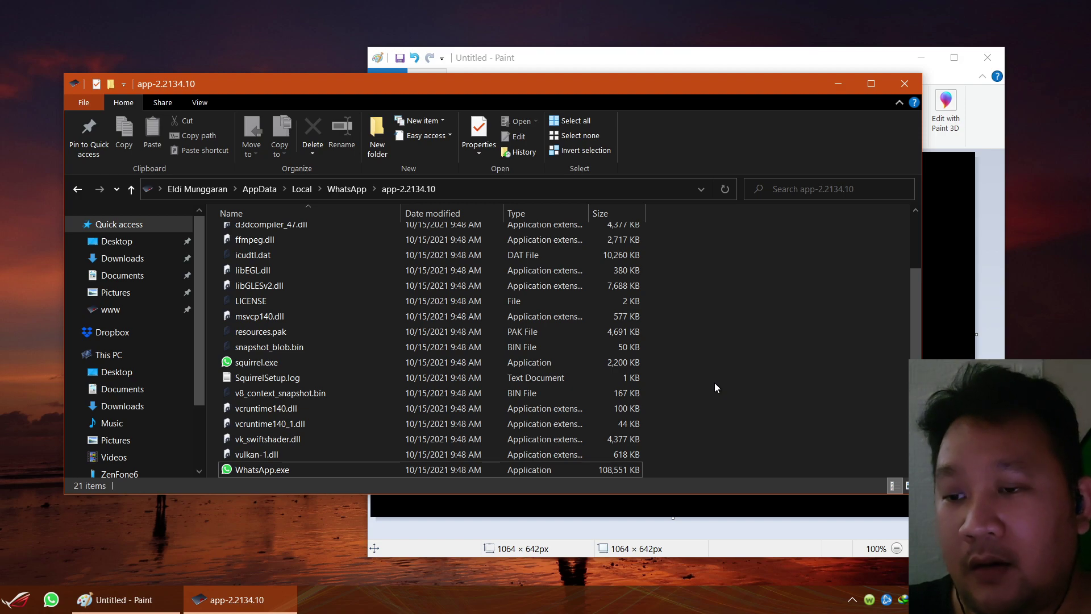
- Go back to the WhatsApp folder, reopen app-2.2134.10 and scroll down to WhatsApp.exe
key(BackSpace)
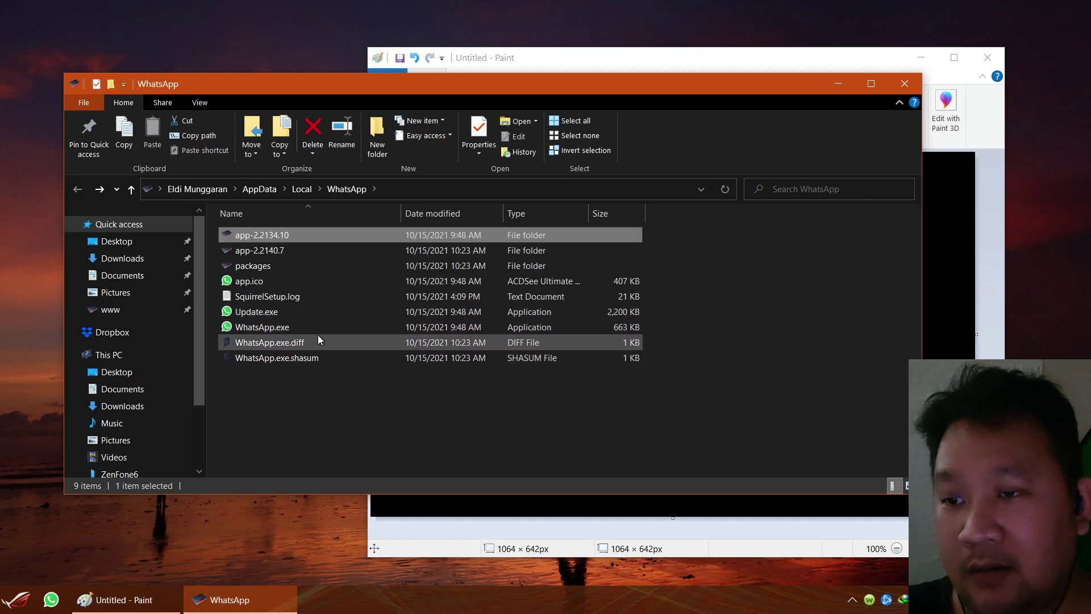
key(Return)
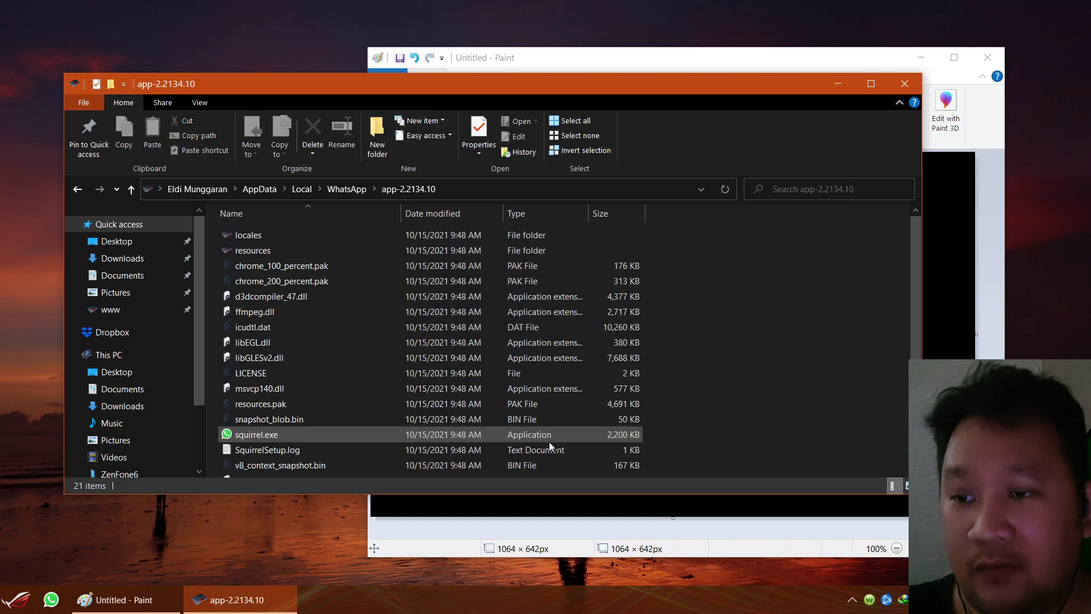
scroll(292, 435, down, 2)
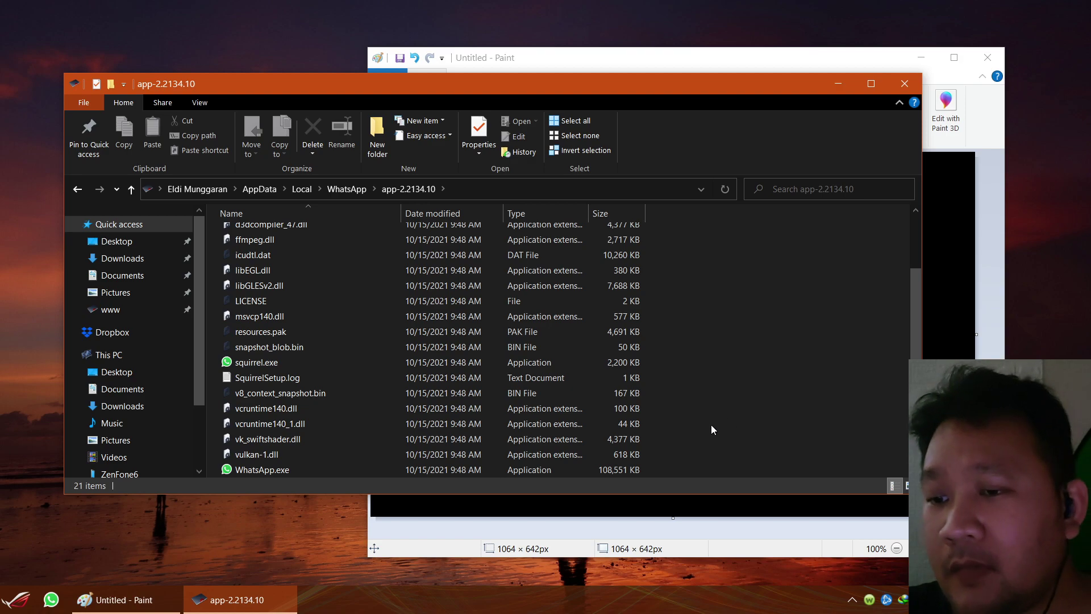
- Launch app-2.2134.10's WhatsApp.exe and close it once it sticks on the loading screen
double_click(289, 470)
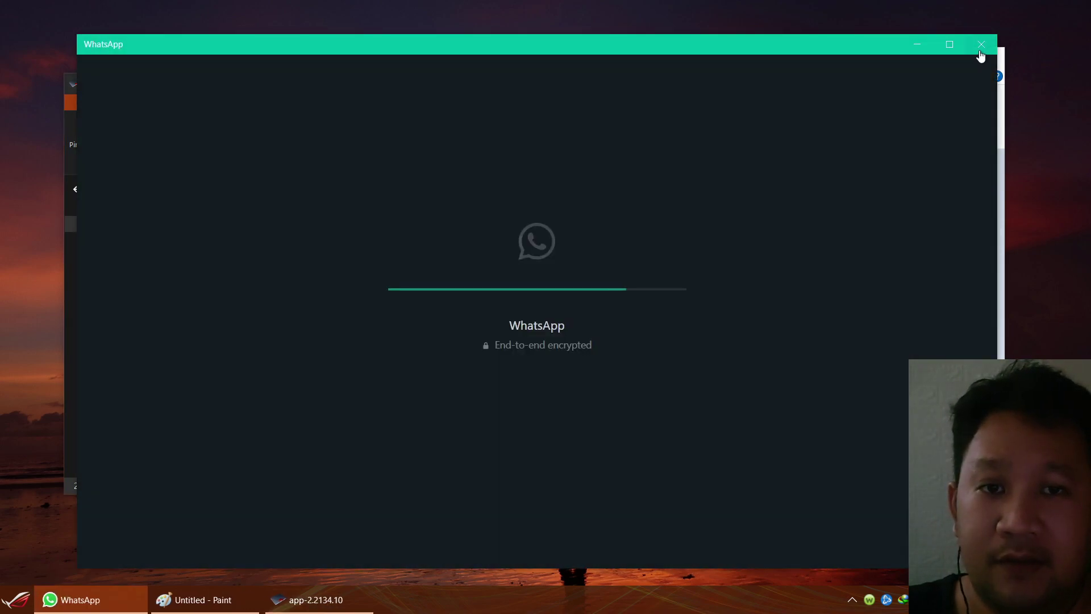
click(980, 50)
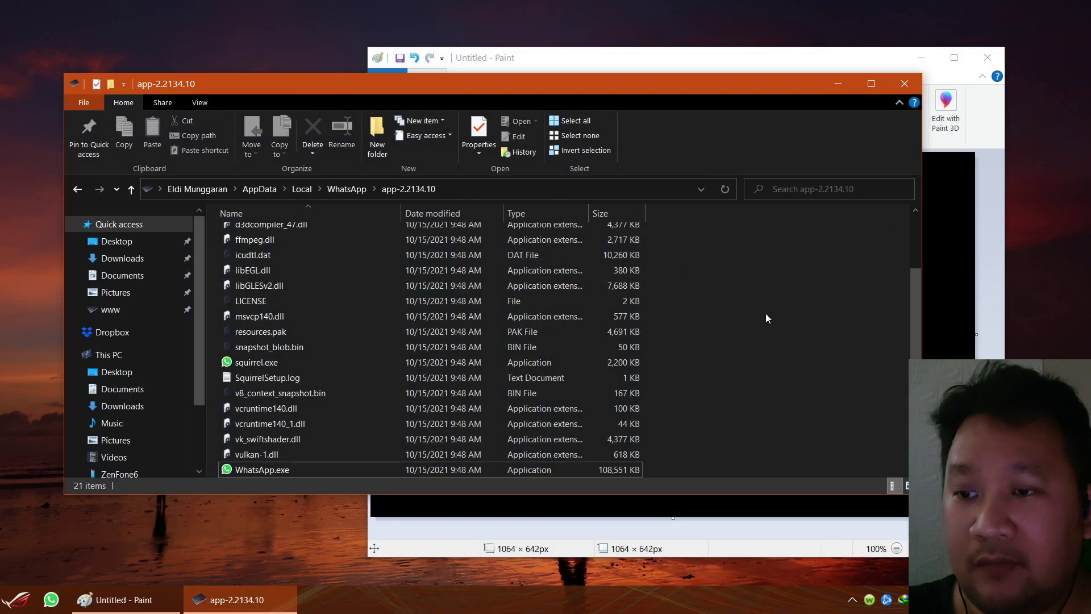
- Return to the WhatsApp folder and browse the contents of app-2.2140.7
key(alt+Left)
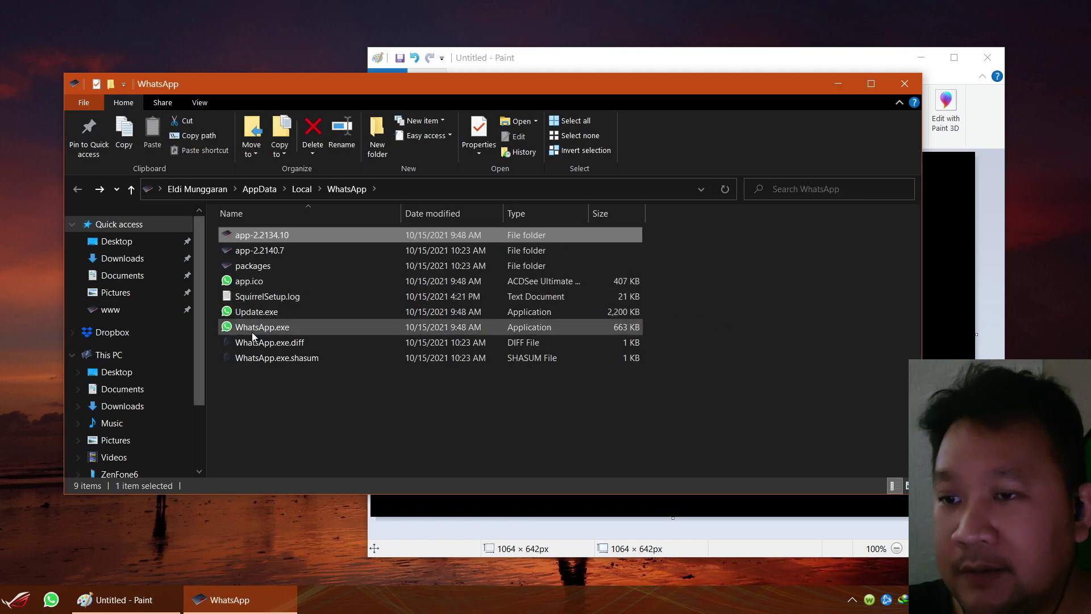
double_click(299, 253)
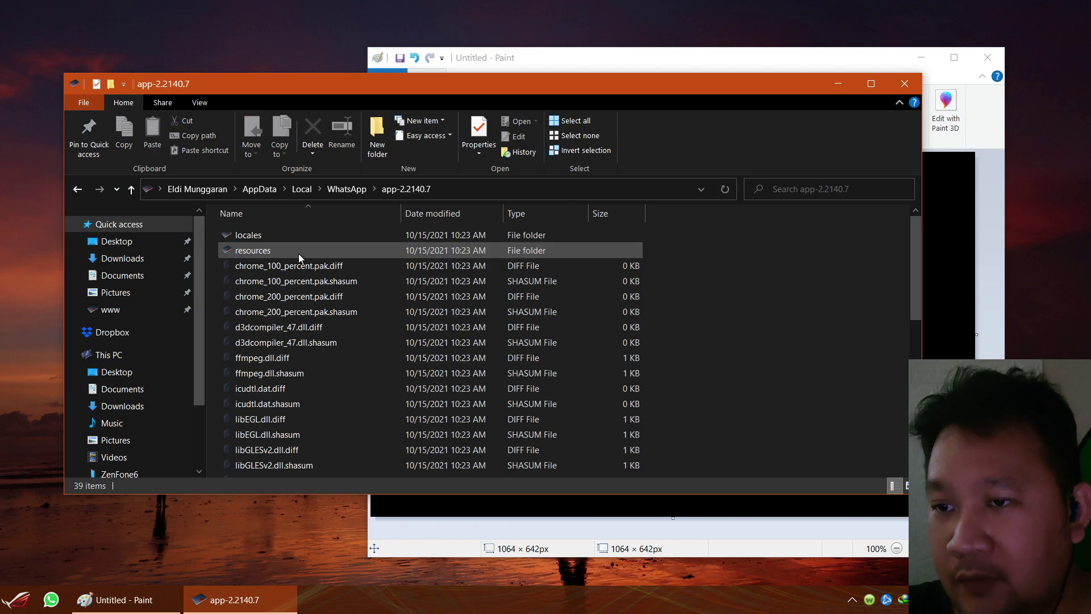
scroll(299, 263, down, 8)
scroll(304, 267, up, 5)
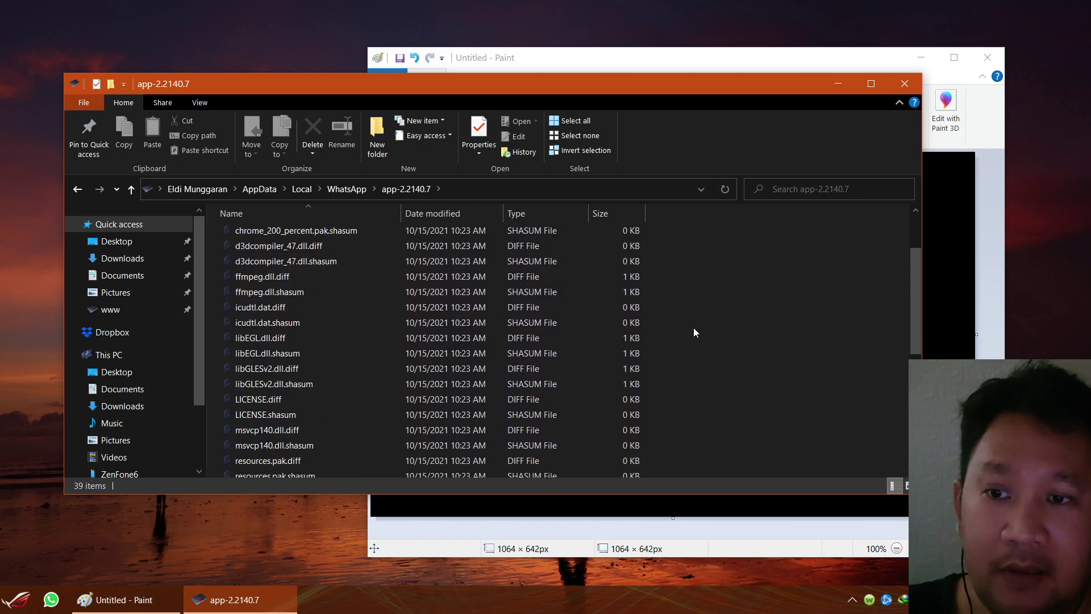
scroll(693, 332, up, 5)
key(alt+Left)
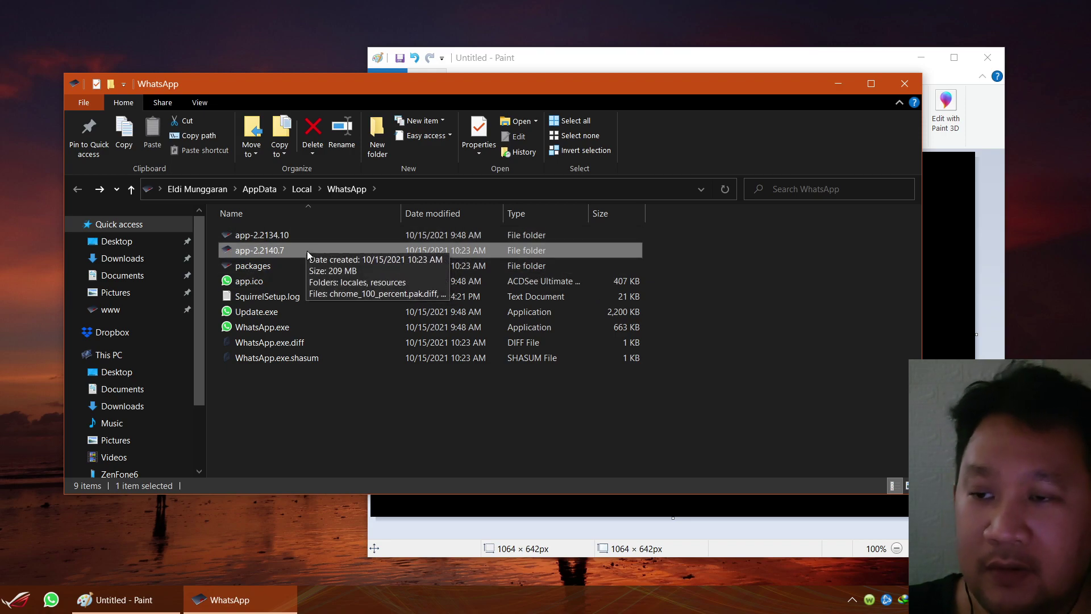
- Reopen app-2.2140.7, select its WhatsApp.exe.diff file, and go back to the WhatsApp folder
double_click(307, 250)
scroll(341, 318, down, 8)
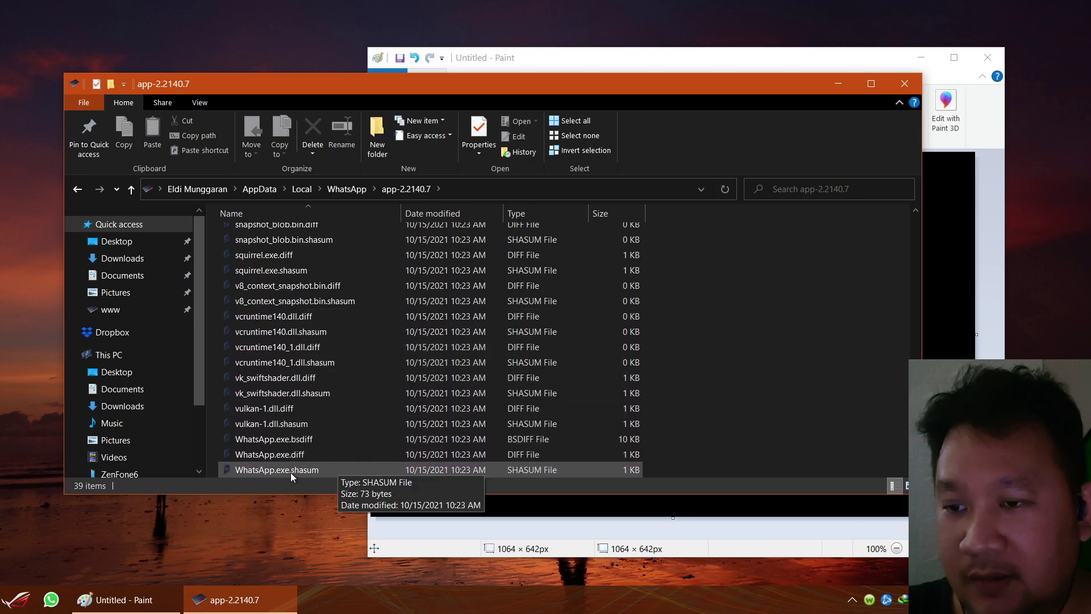
click(289, 455)
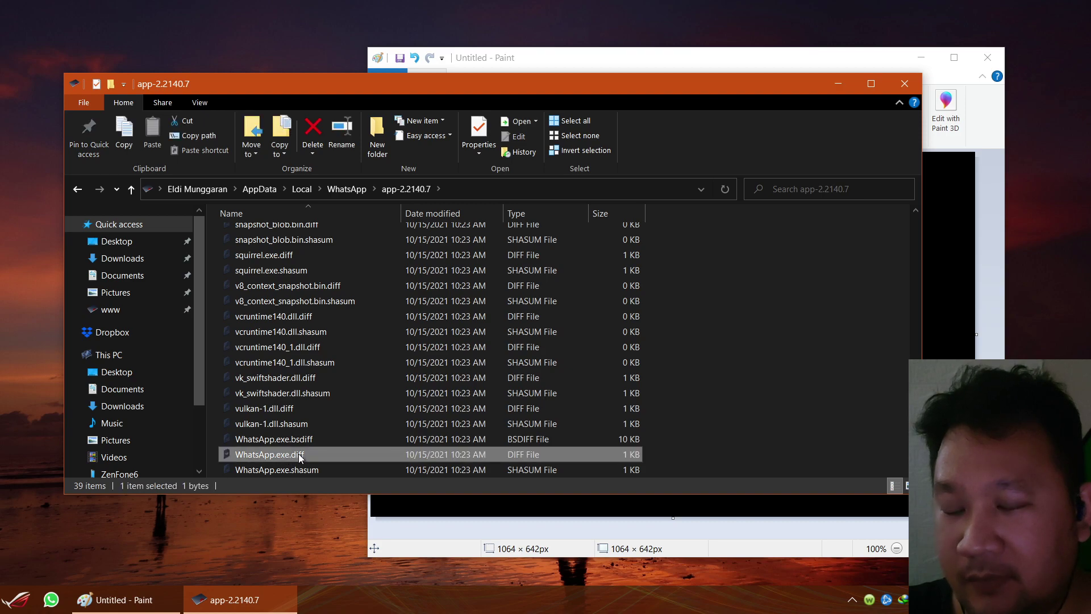
scroll(341, 420, up, 4)
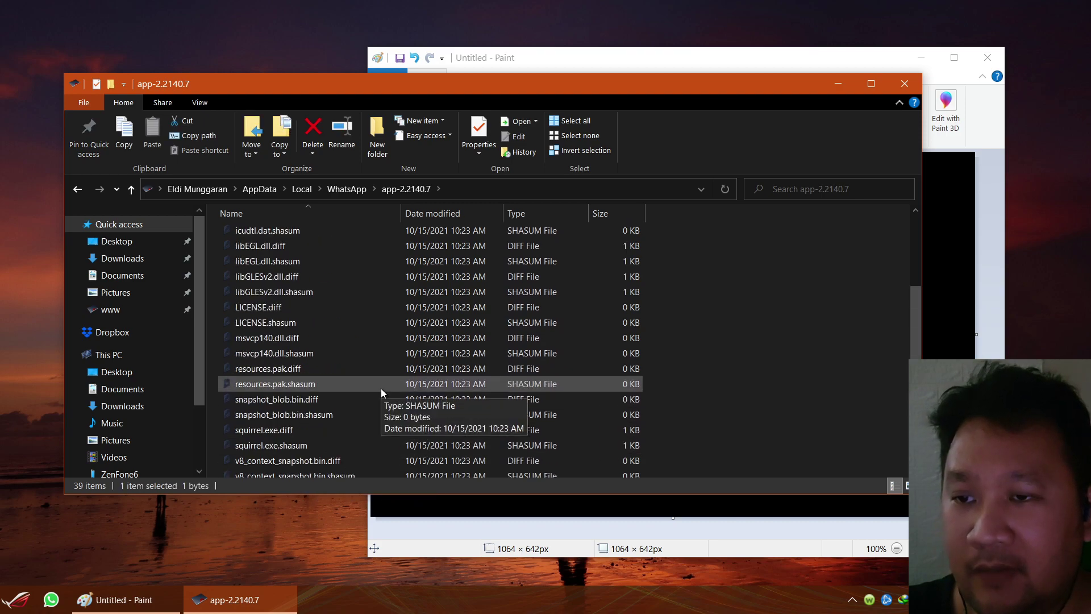
scroll(384, 388, up, 3)
key(BackSpace)
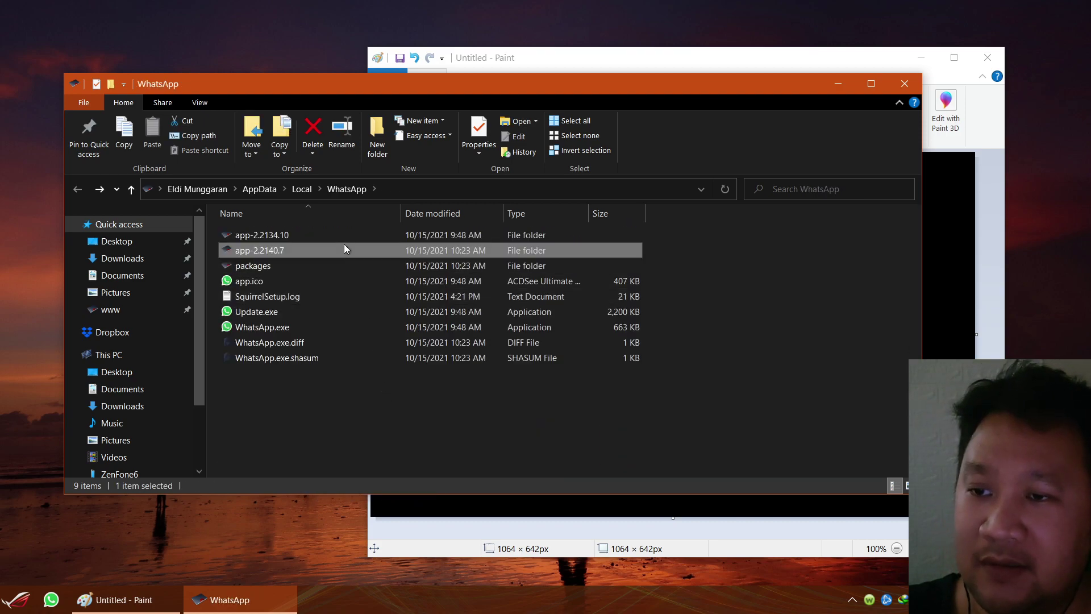
- Browse app-2.2134.10, then return to the WhatsApp folder and clear the selection
double_click(343, 236)
scroll(393, 352, down, 2)
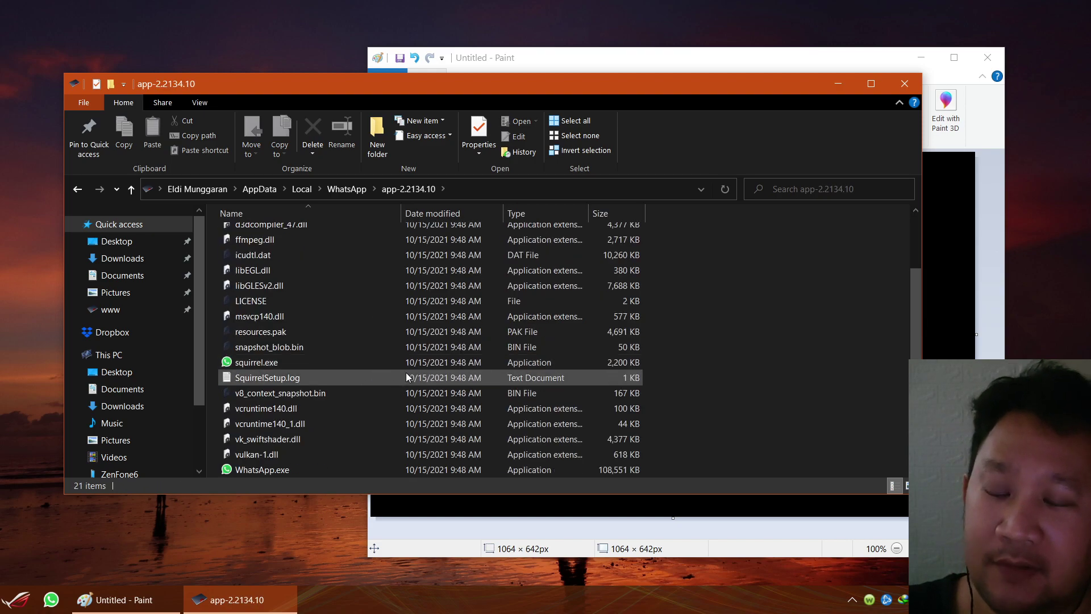
key(BackSpace)
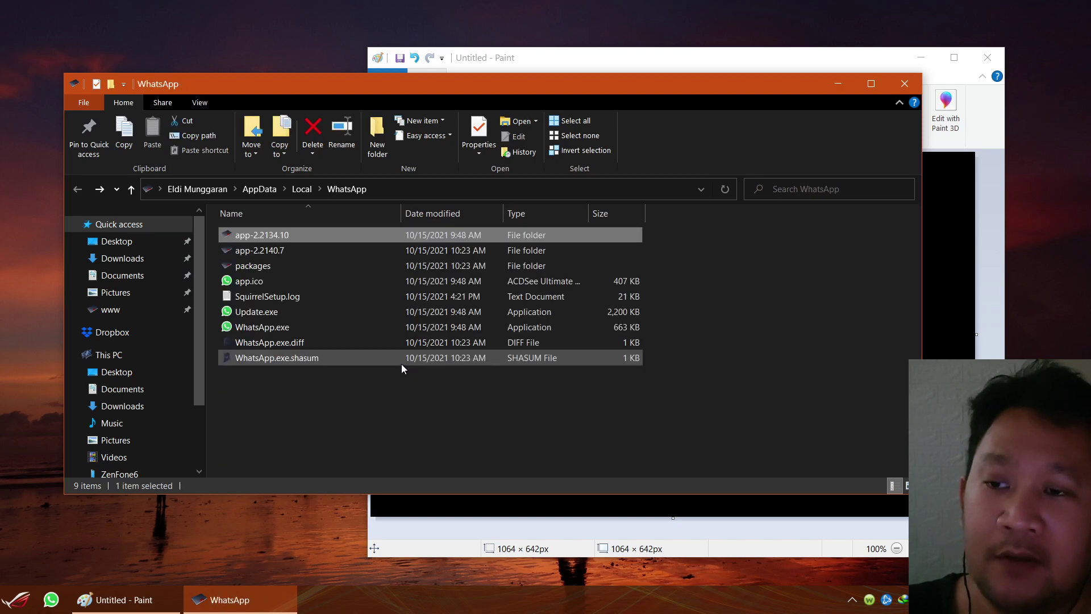
click(319, 252)
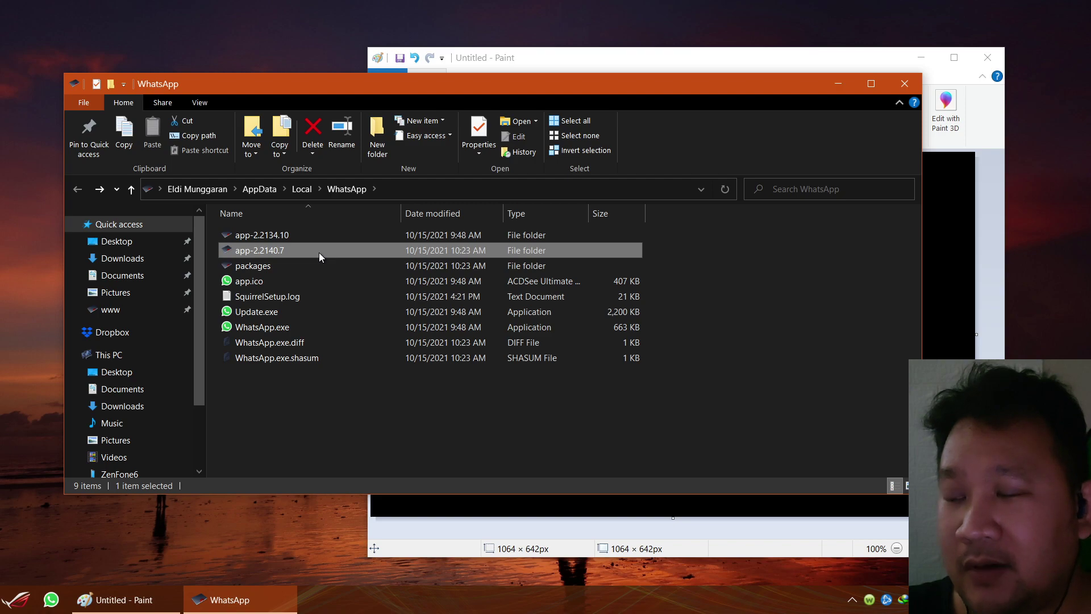
click(347, 428)
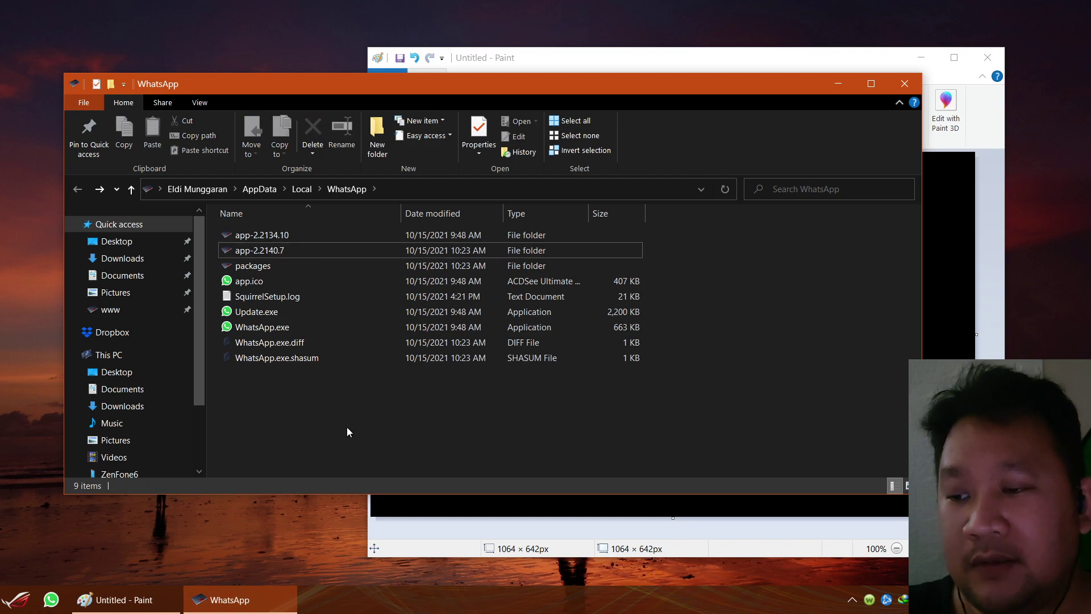
- Retry launching WhatsApp, then browse app-2.2140.7 again and return to the parent folder
click(50, 602)
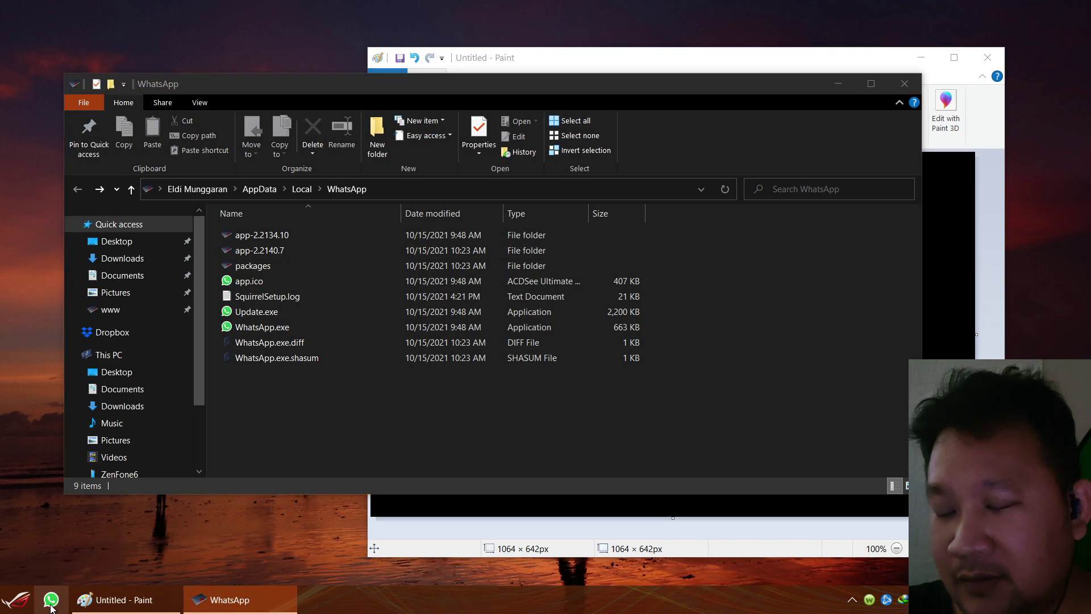
click(301, 329)
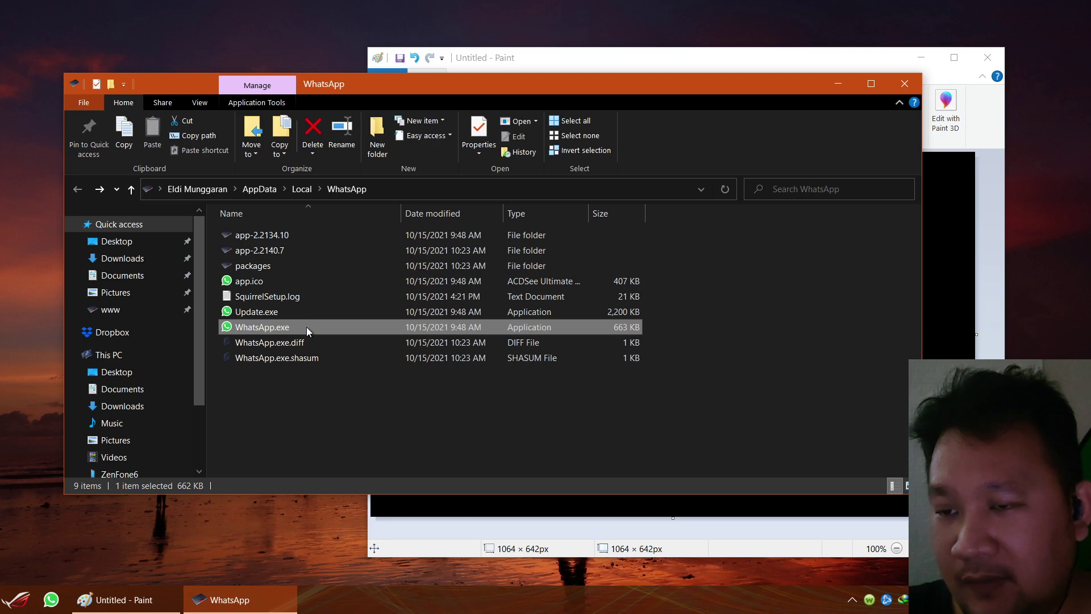
click(334, 251)
double_click(334, 250)
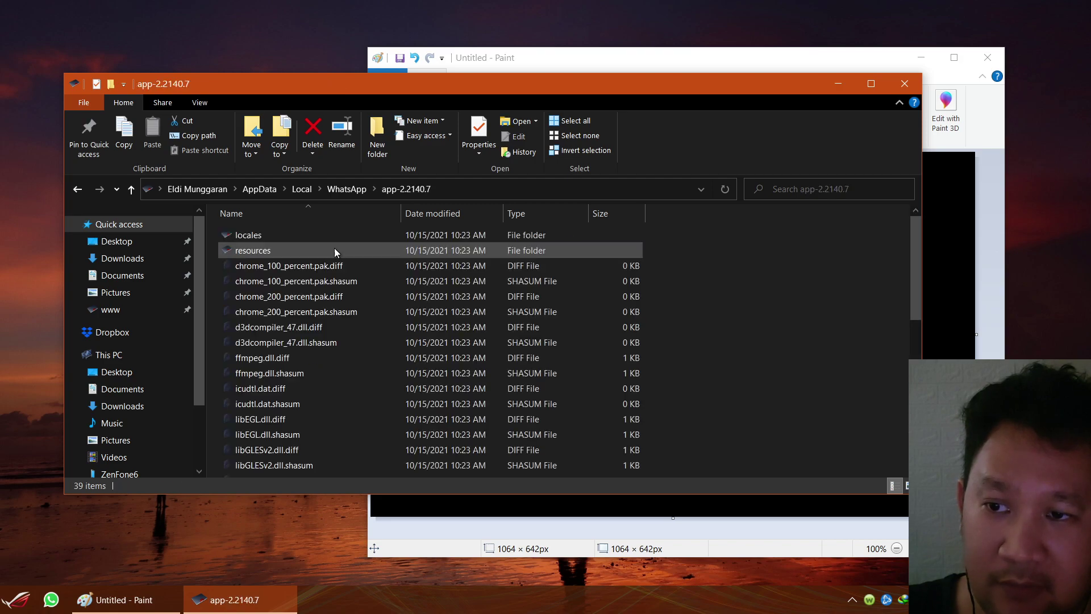
scroll(409, 327, down, 5)
scroll(417, 329, down, 3)
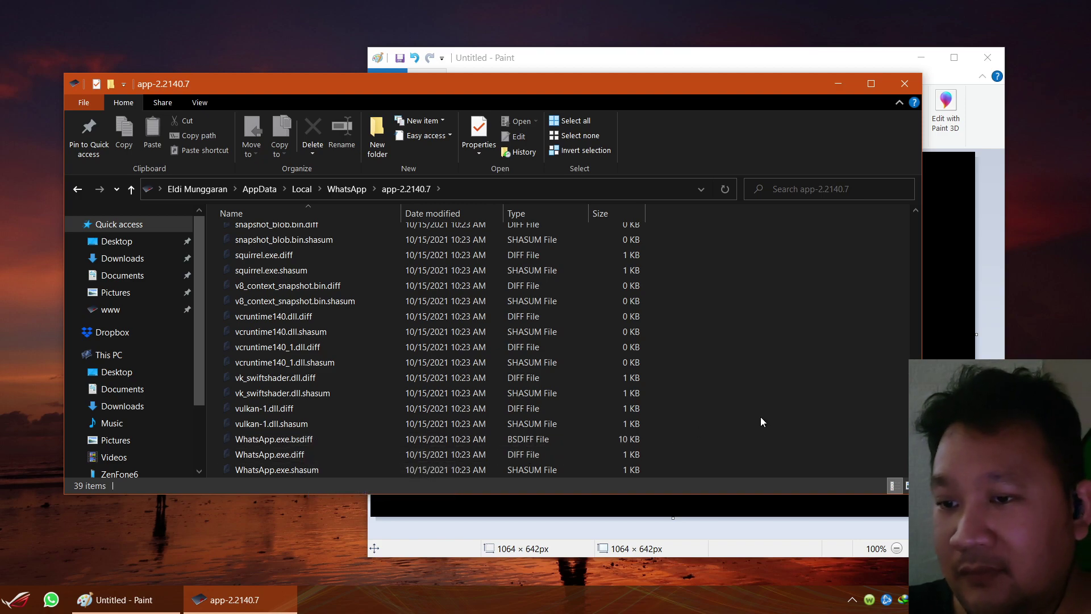
key(alt+Left)
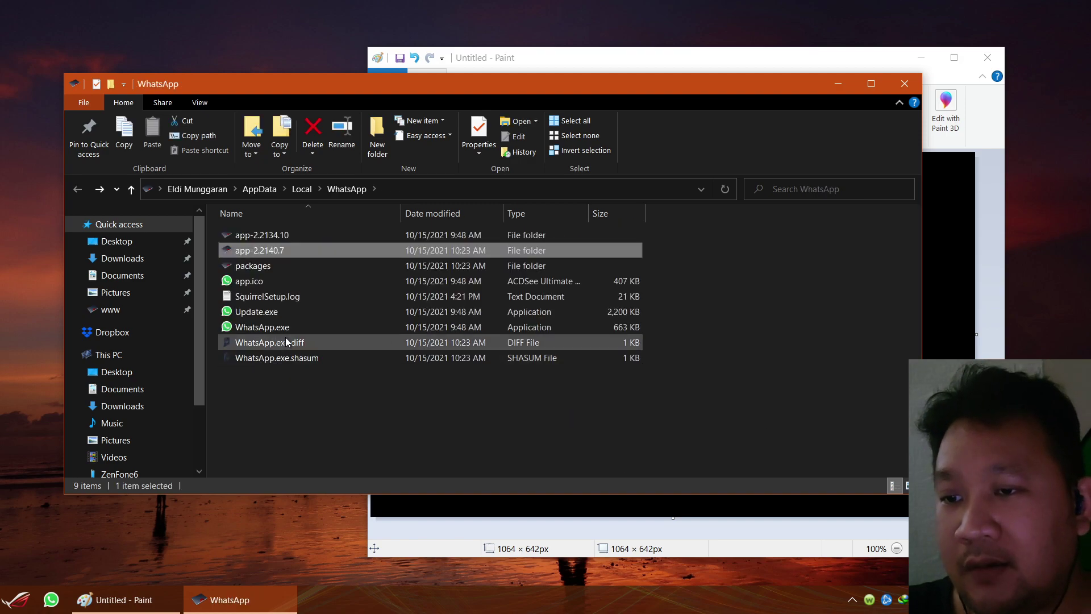
- Select WhatsApp.exe, then browse app-2.2134.10 and return to the WhatsApp folder
click(337, 328)
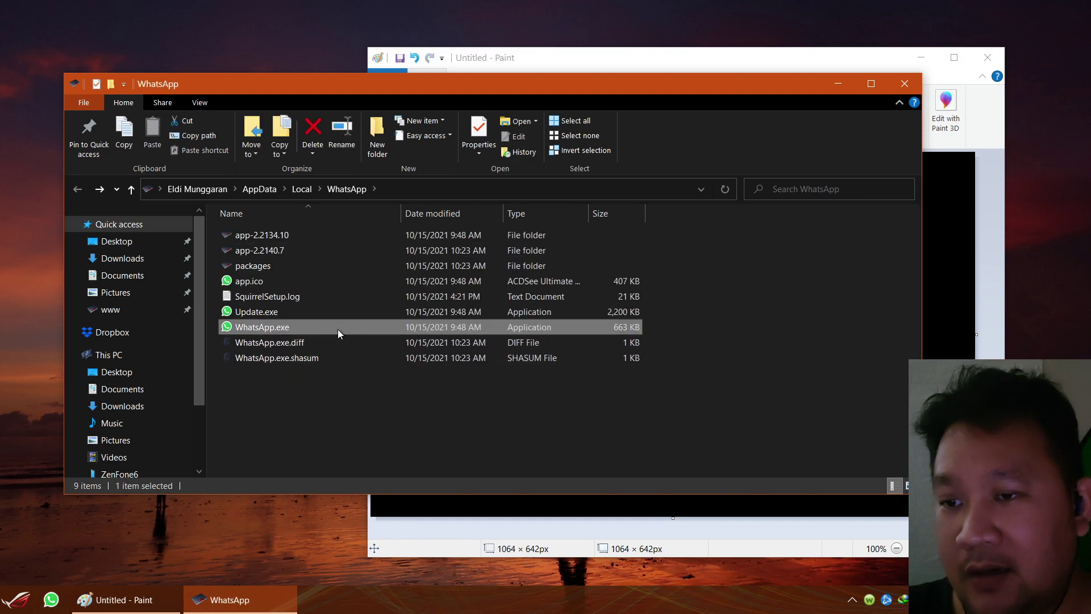
double_click(357, 237)
scroll(475, 359, down, 2)
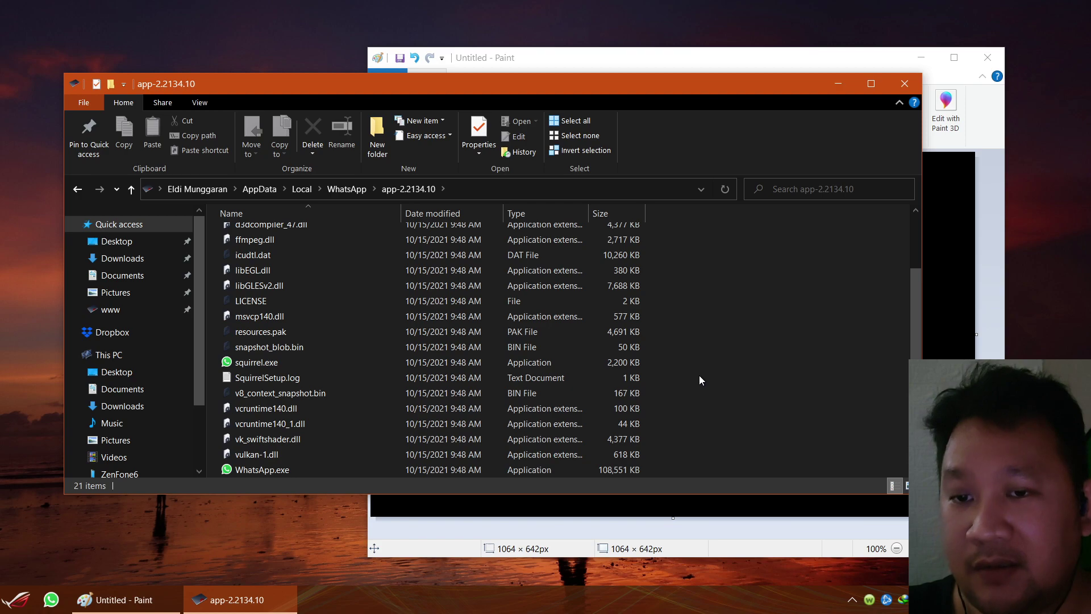
key(BackSpace)
click(451, 418)
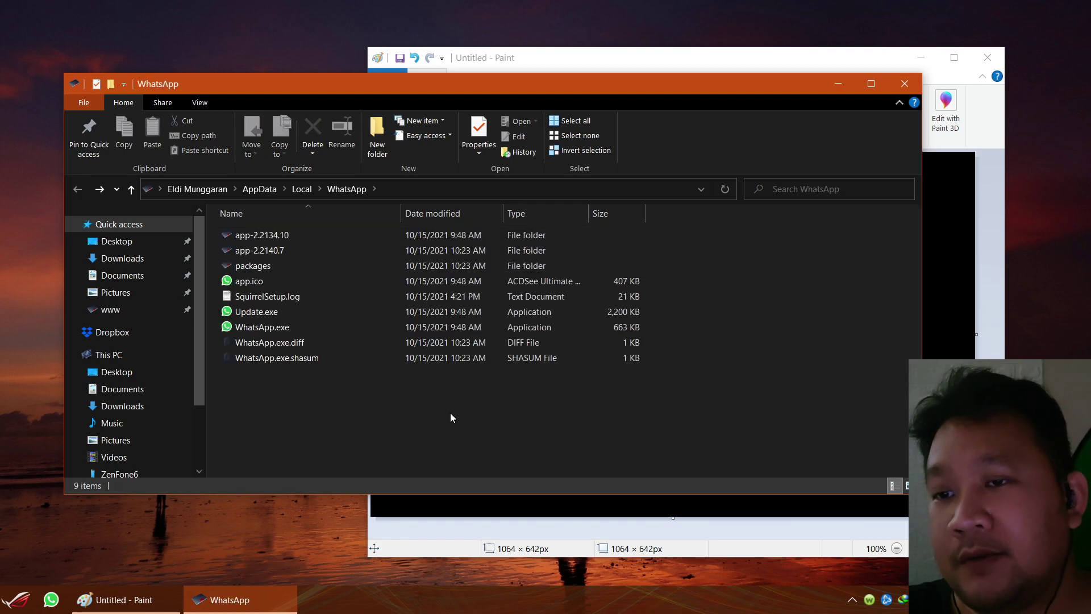
click(378, 136)
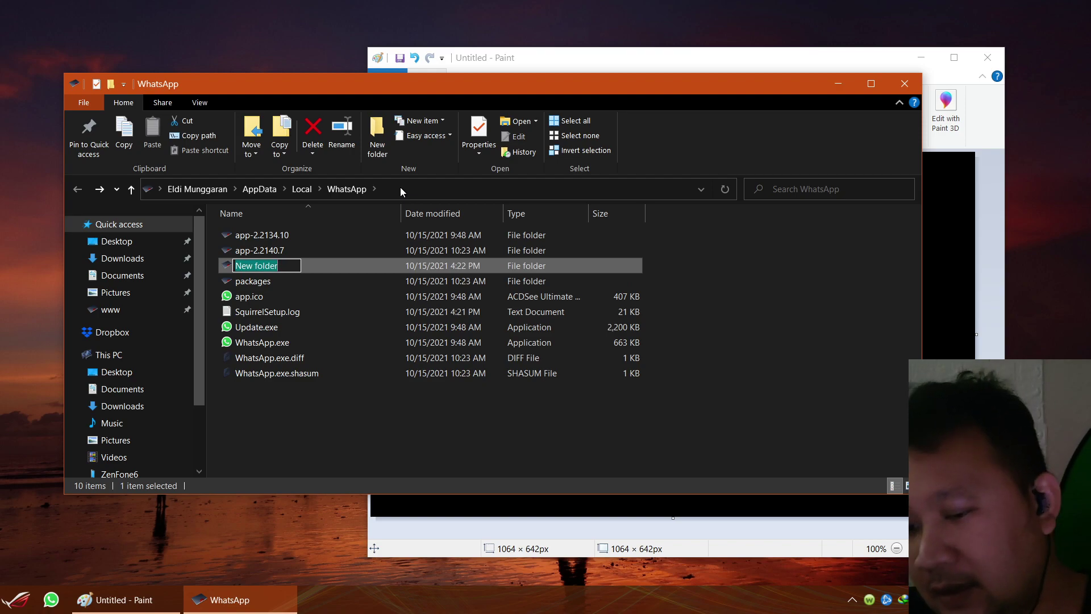
text(just)
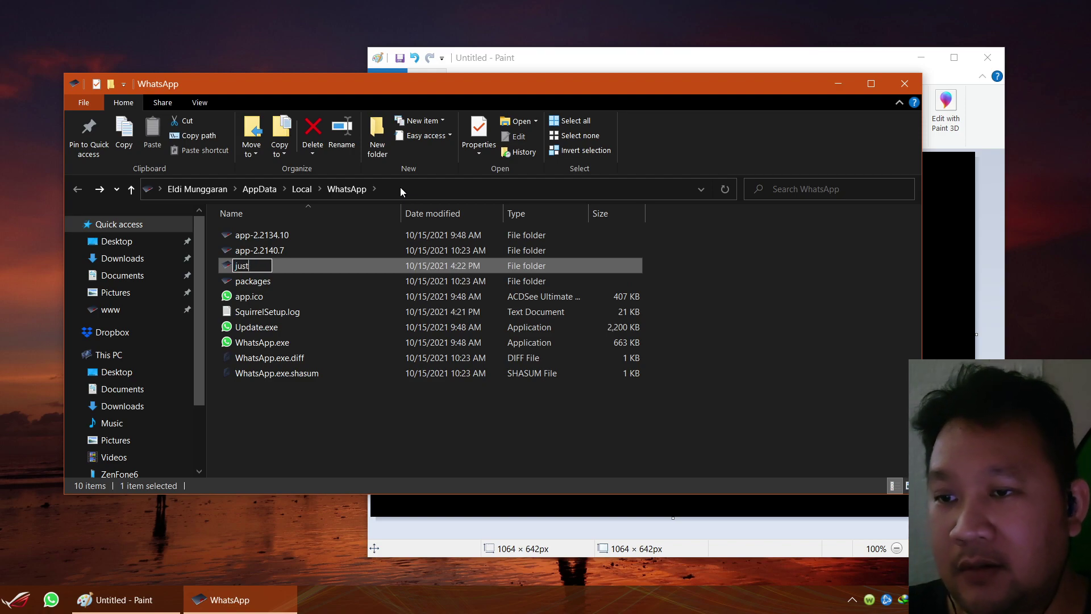
text(tobesafe)
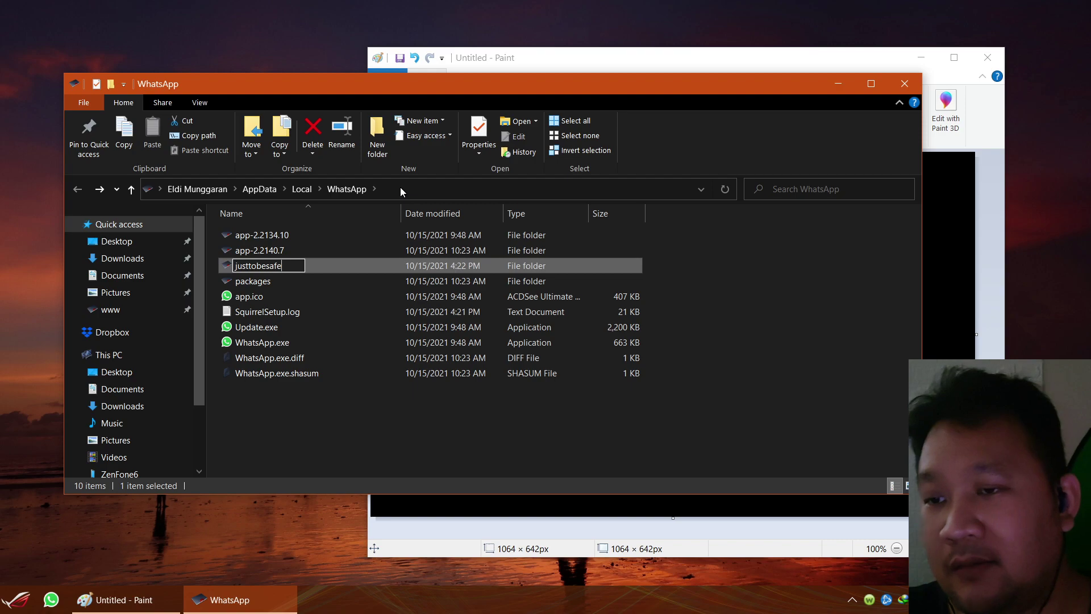
key(Return)
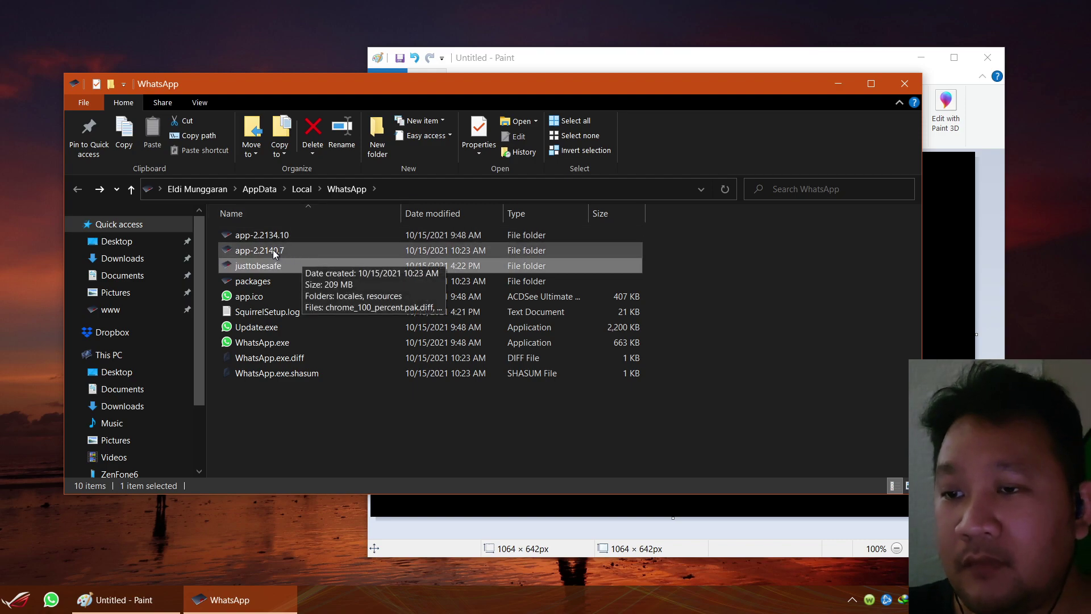
drag(275, 250, 265, 265)
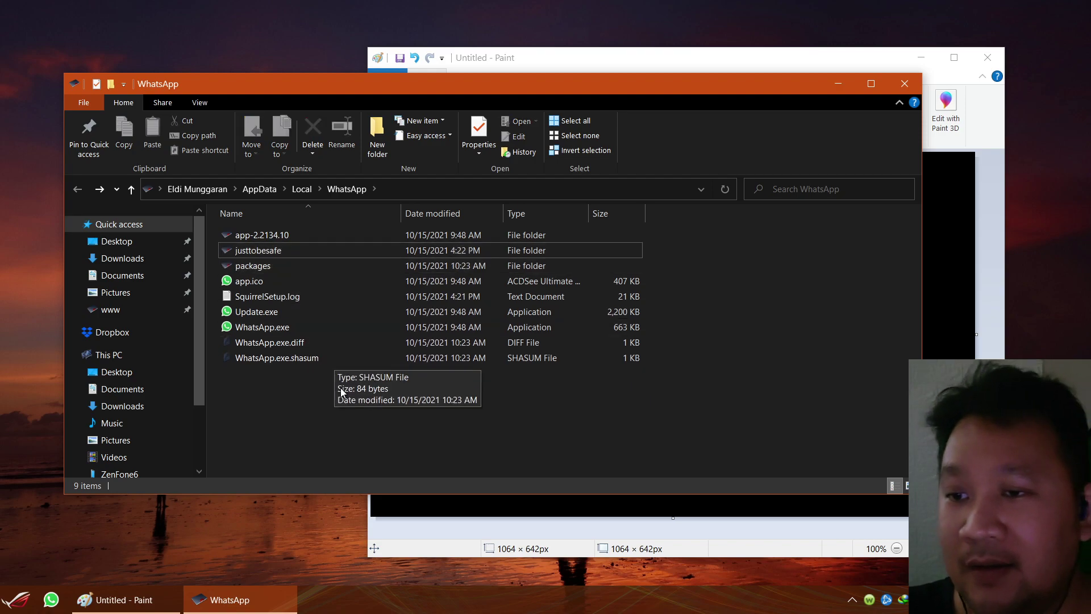
click(302, 251)
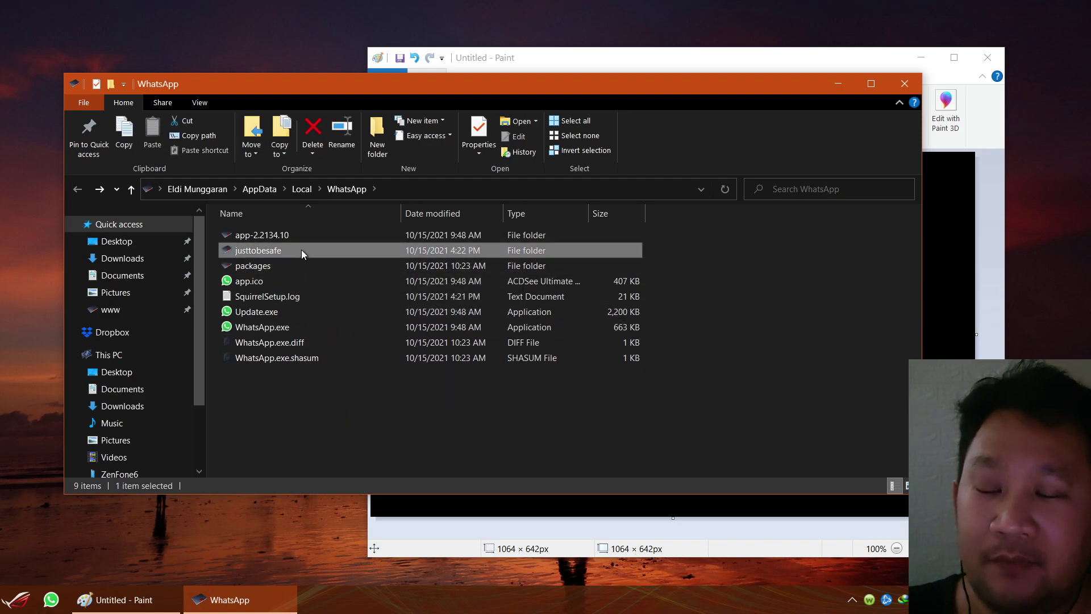
click(343, 405)
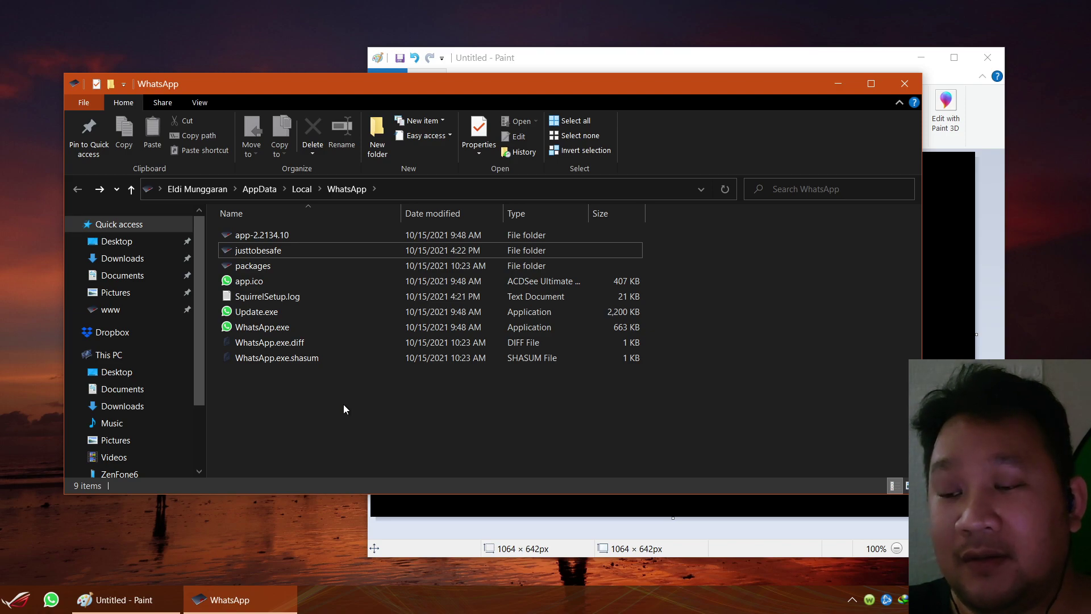
- Launch WhatsApp from the taskbar and close its window
click(50, 598)
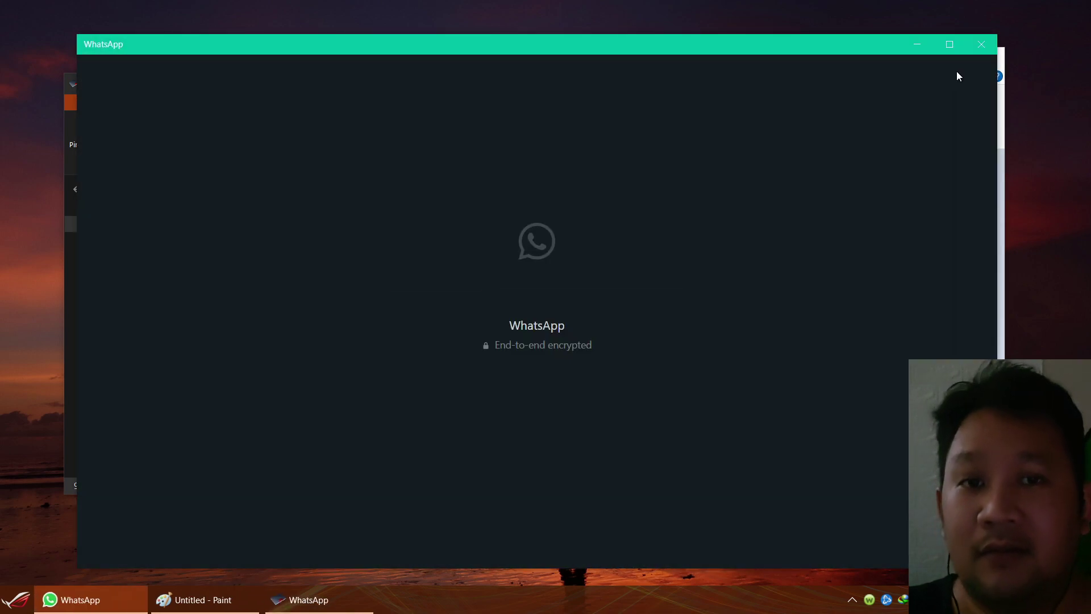
click(981, 44)
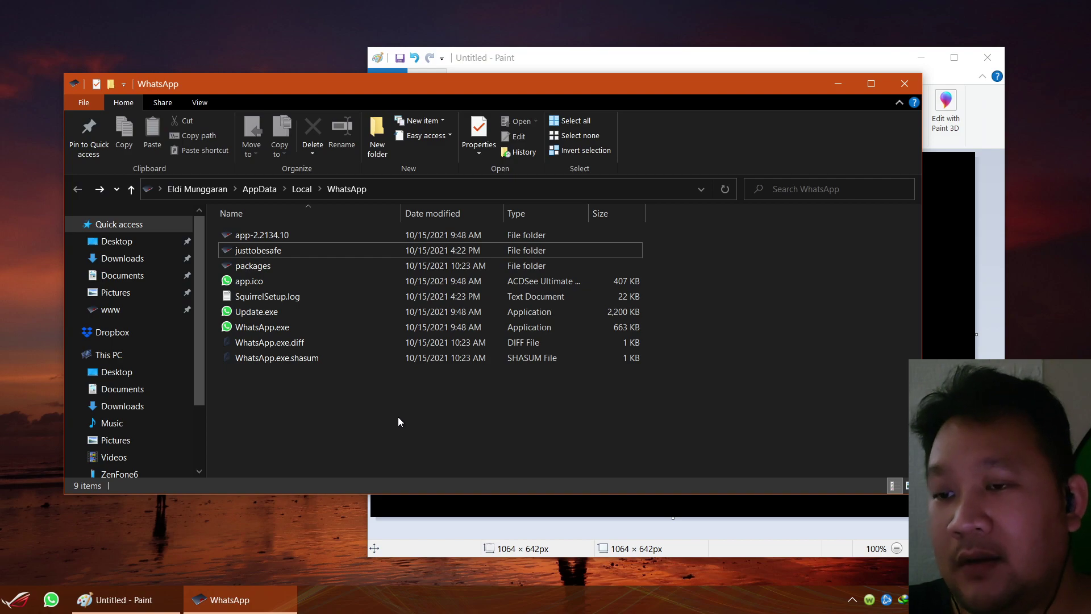
click(144, 532)
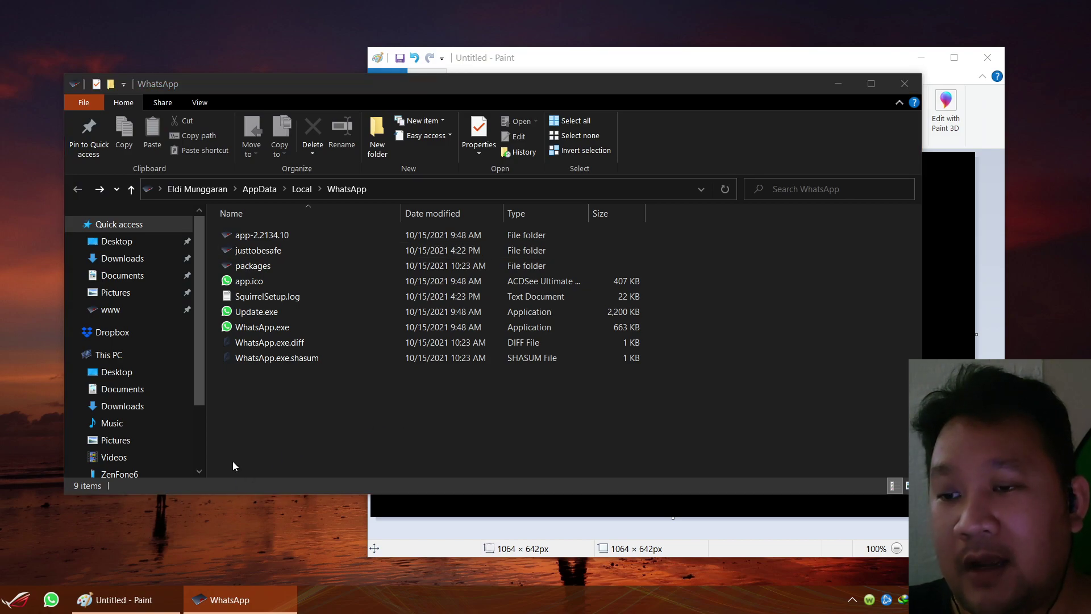
- Search 'whatsa' in the Start menu and launch WhatsApp from the results
click(16, 599)
text(w)
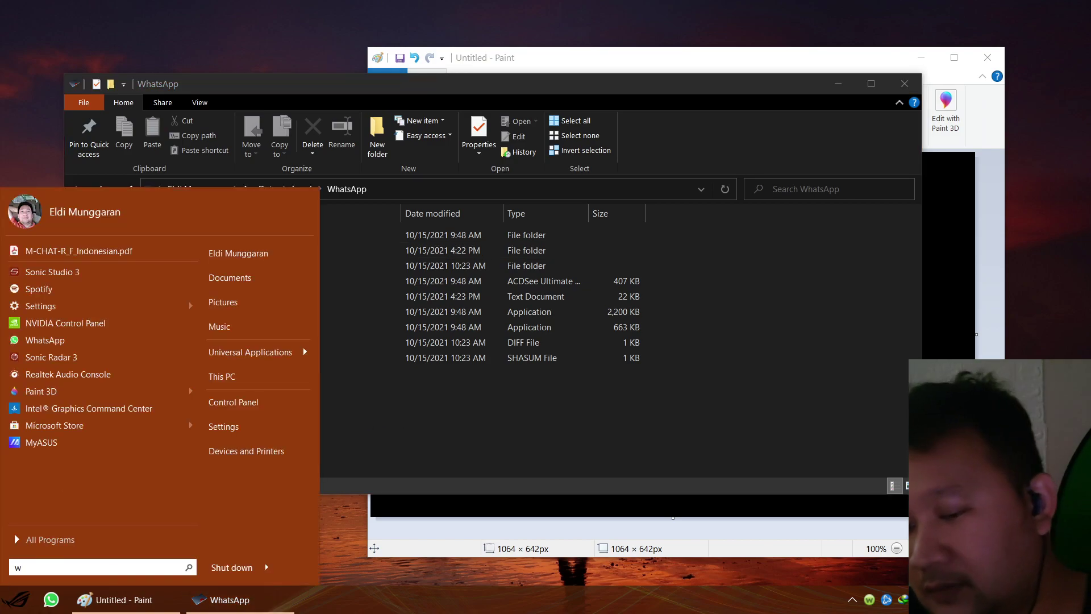
text(hatsa)
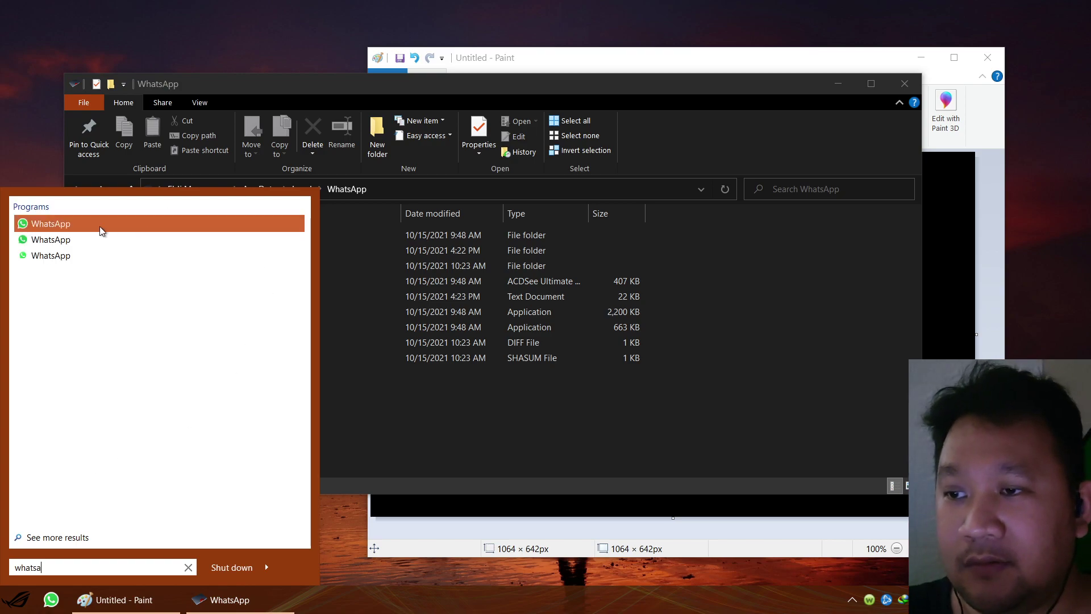
click(90, 230)
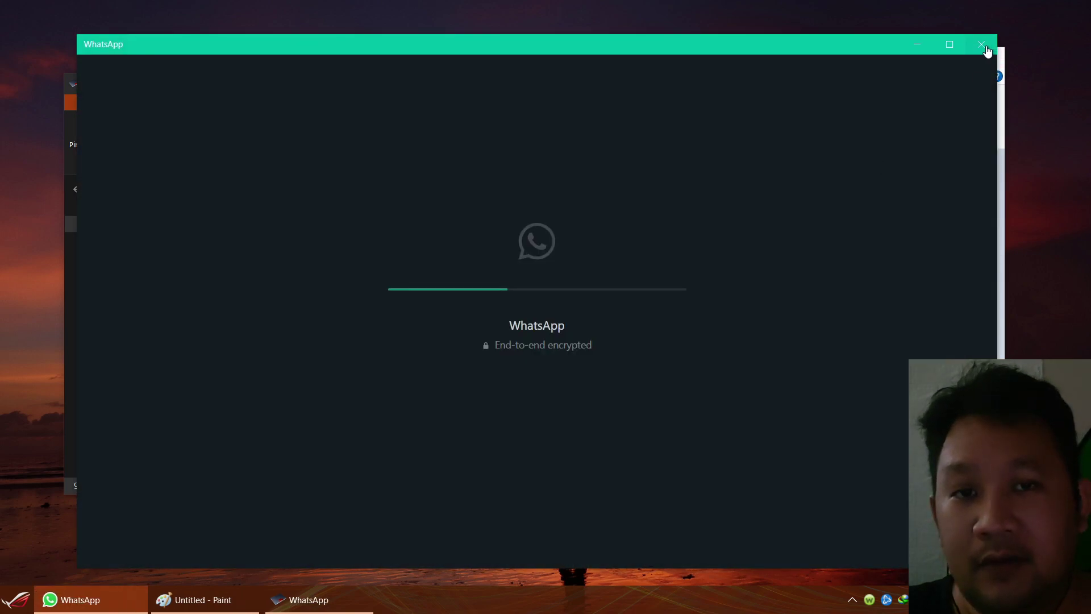
- Close the stalled WhatsApp window and select SquirrelSetup.log in the WhatsApp folder
click(983, 47)
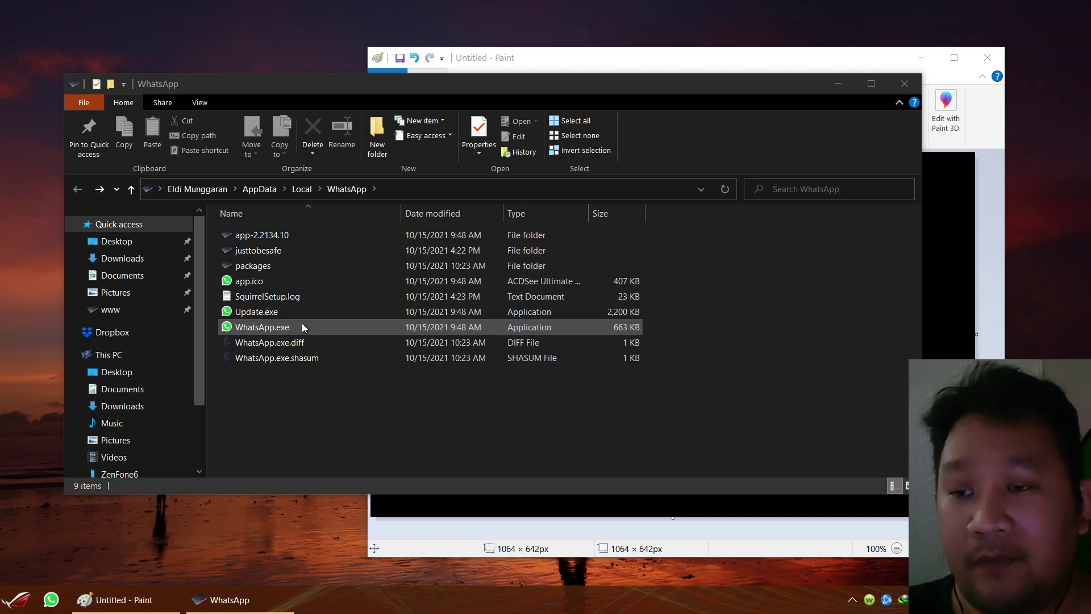
click(278, 298)
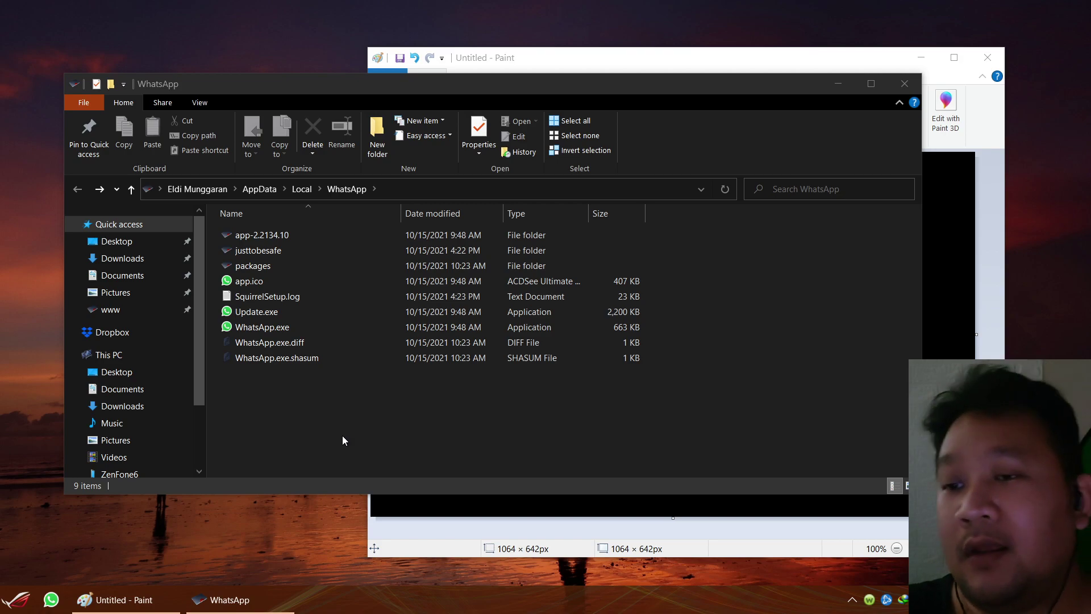
double_click(348, 234)
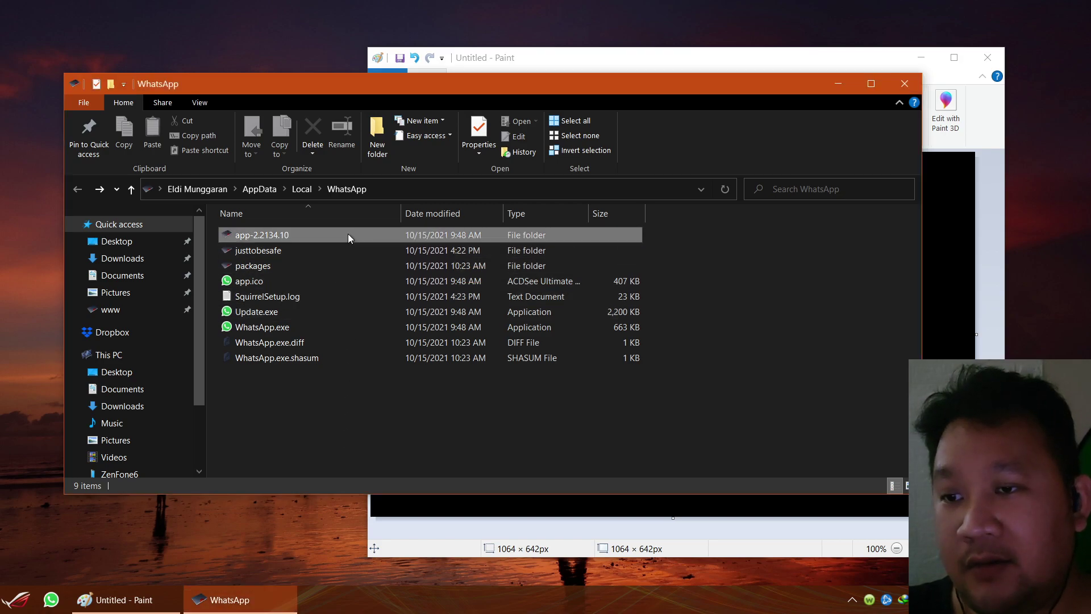
scroll(398, 371, down, 2)
scroll(398, 371, up, 2)
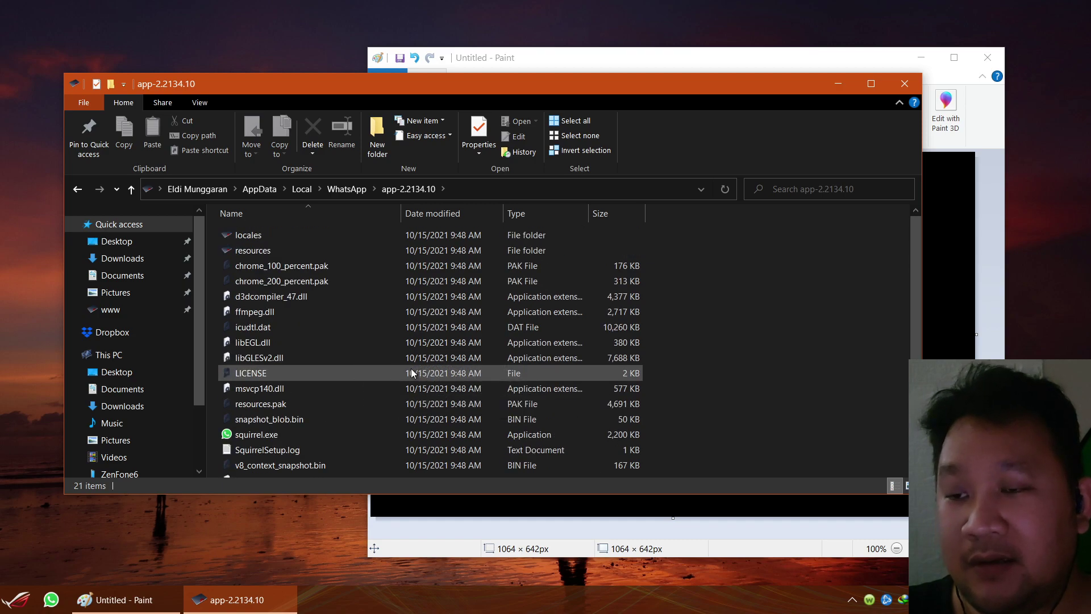
key(BackSpace)
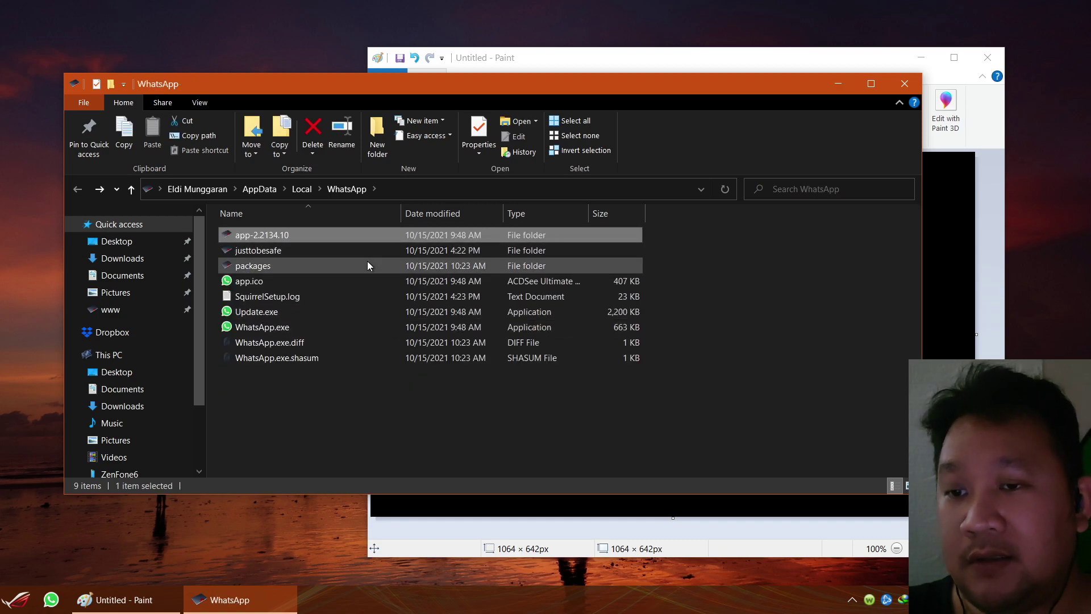
double_click(366, 240)
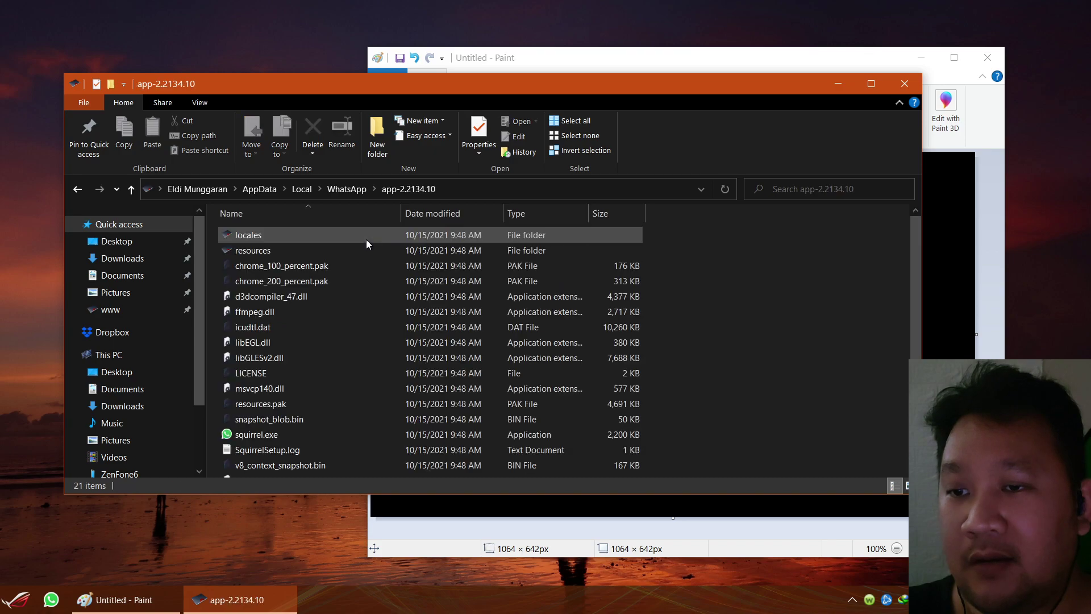
scroll(342, 410, down, 2)
key(alt+Left)
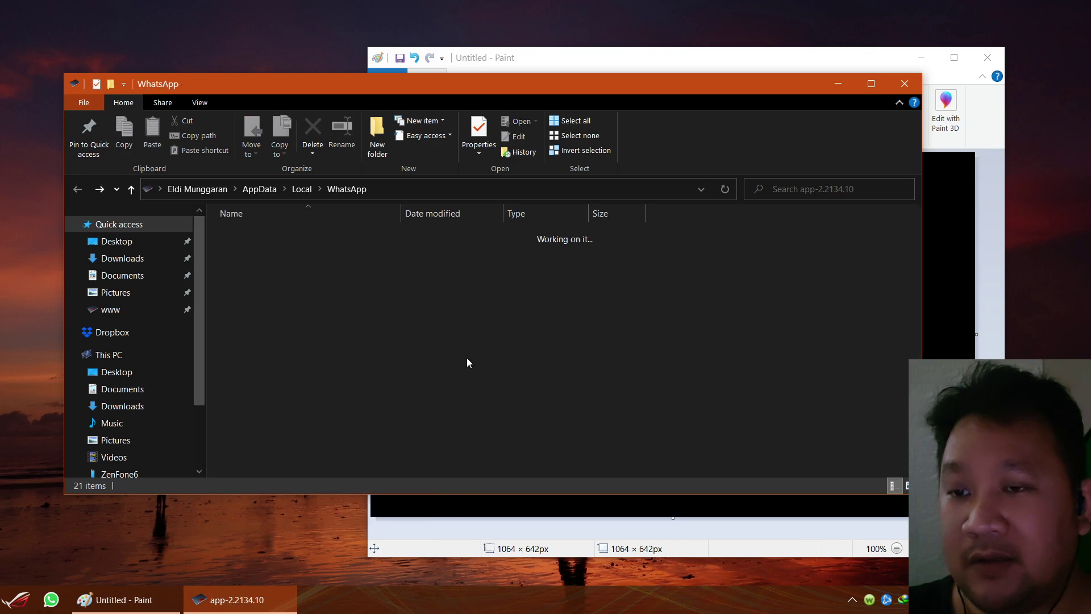
double_click(323, 249)
double_click(305, 236)
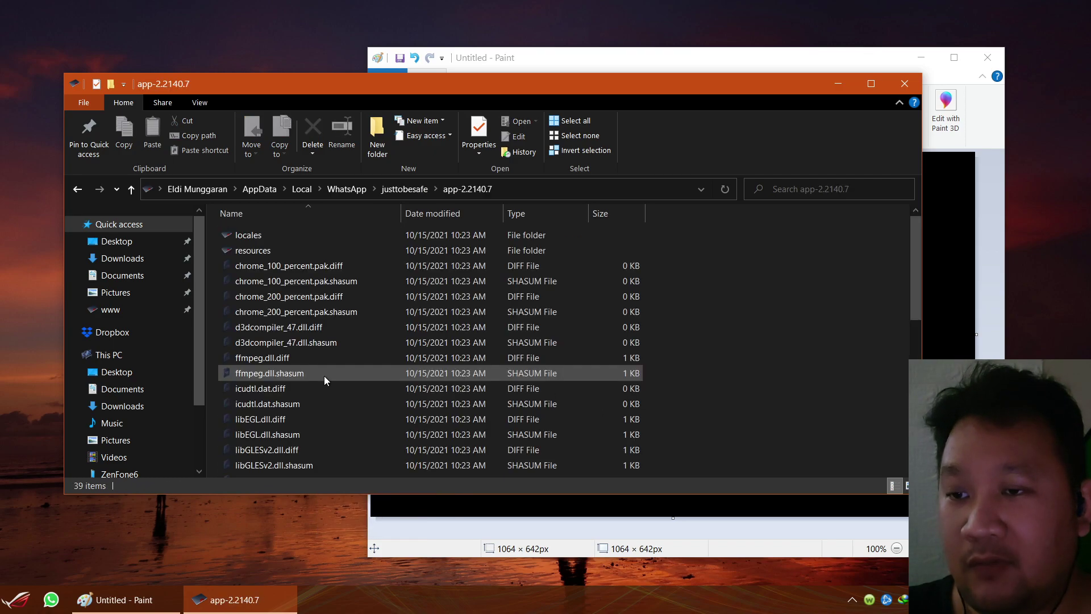
key(alt+Left)
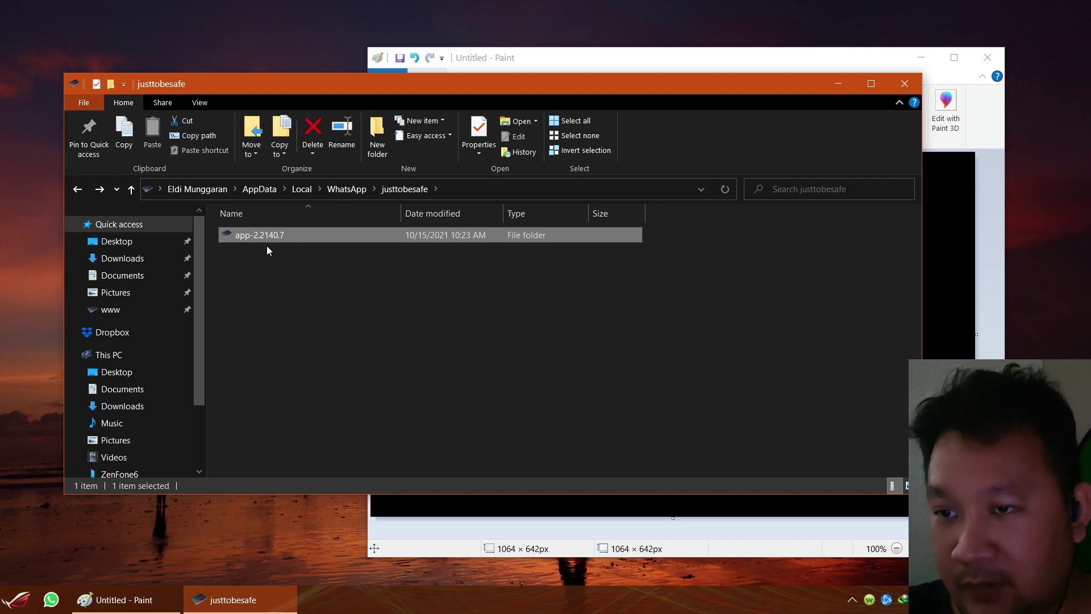
click(271, 251)
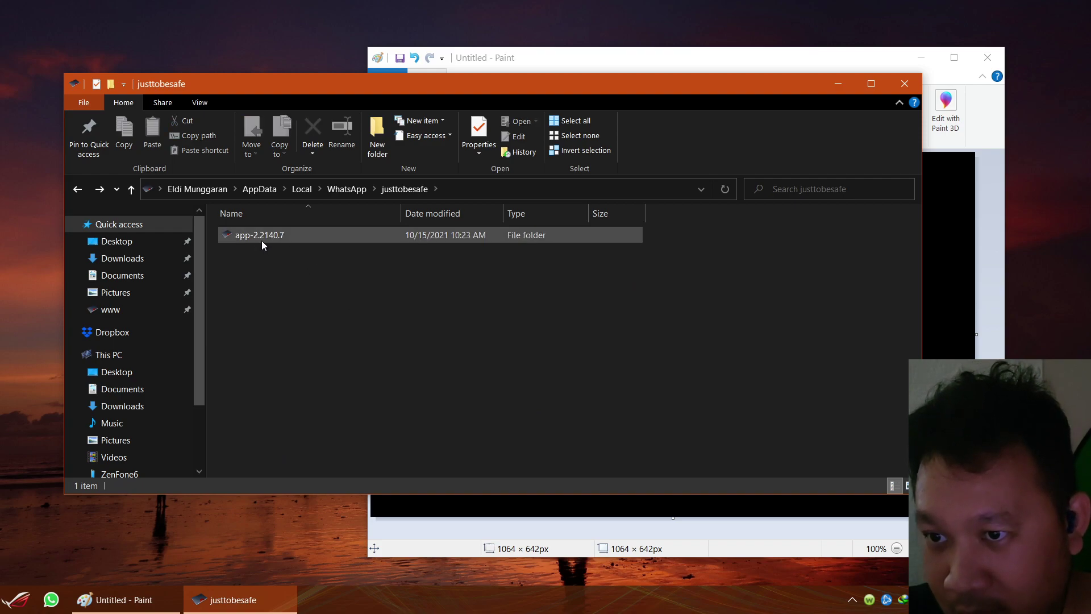
key(alt+Left)
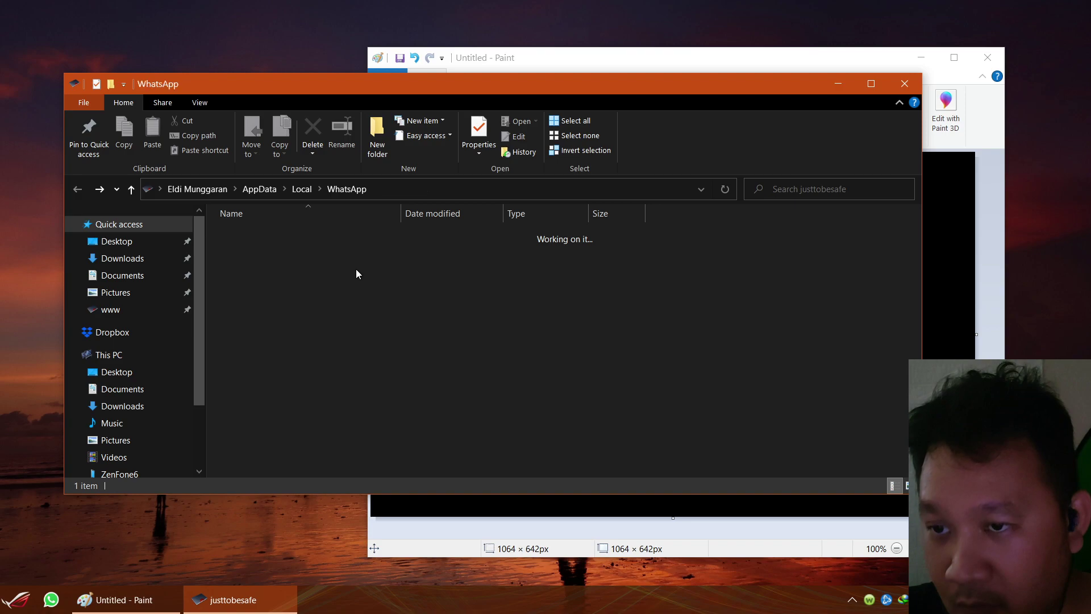
mouse_move(271, 238)
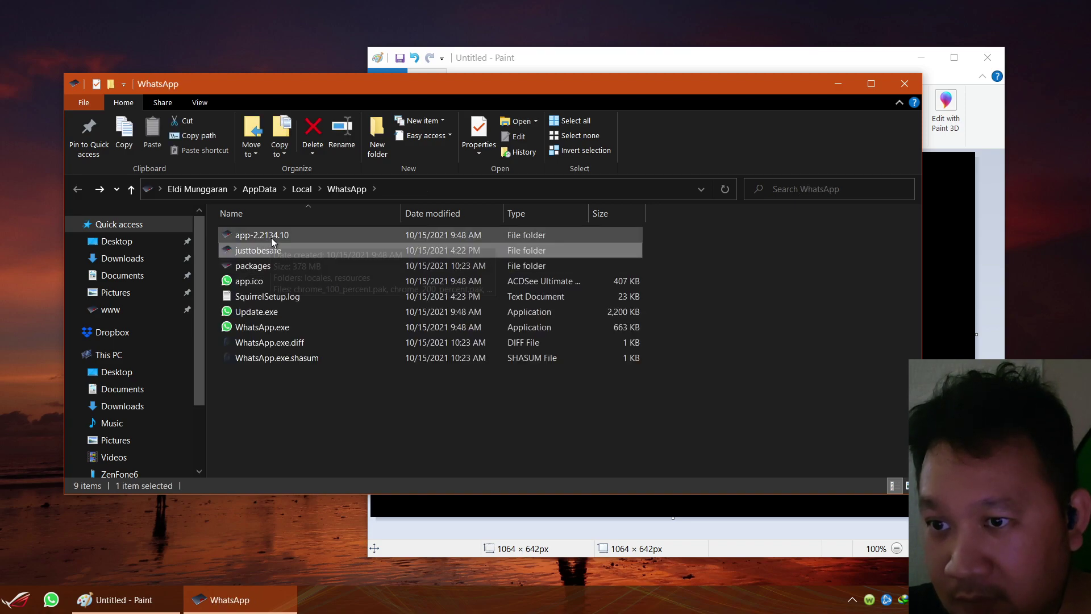
click(276, 236)
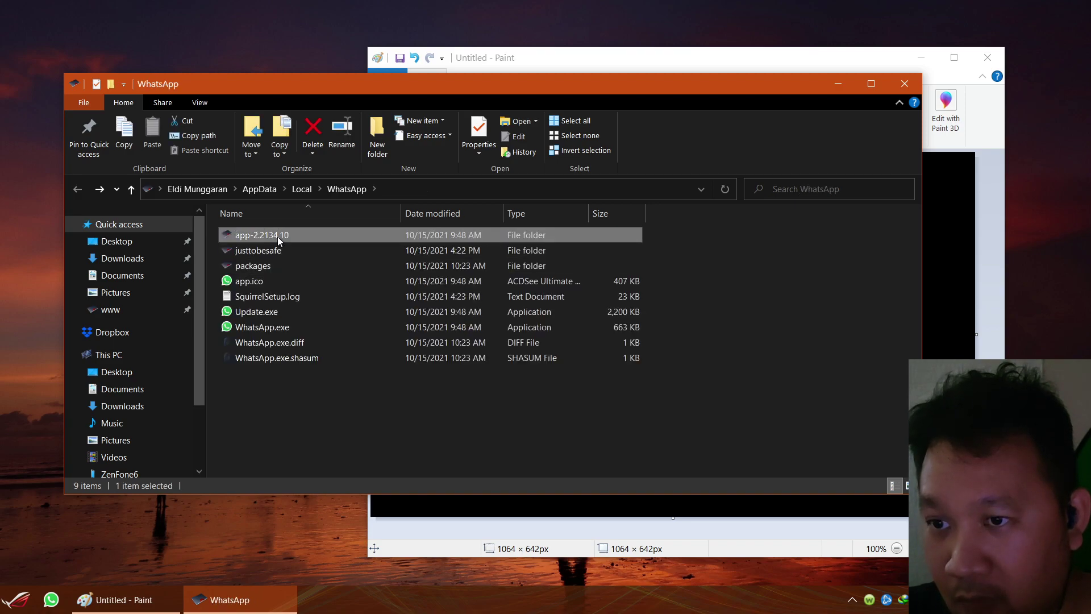
double_click(277, 245)
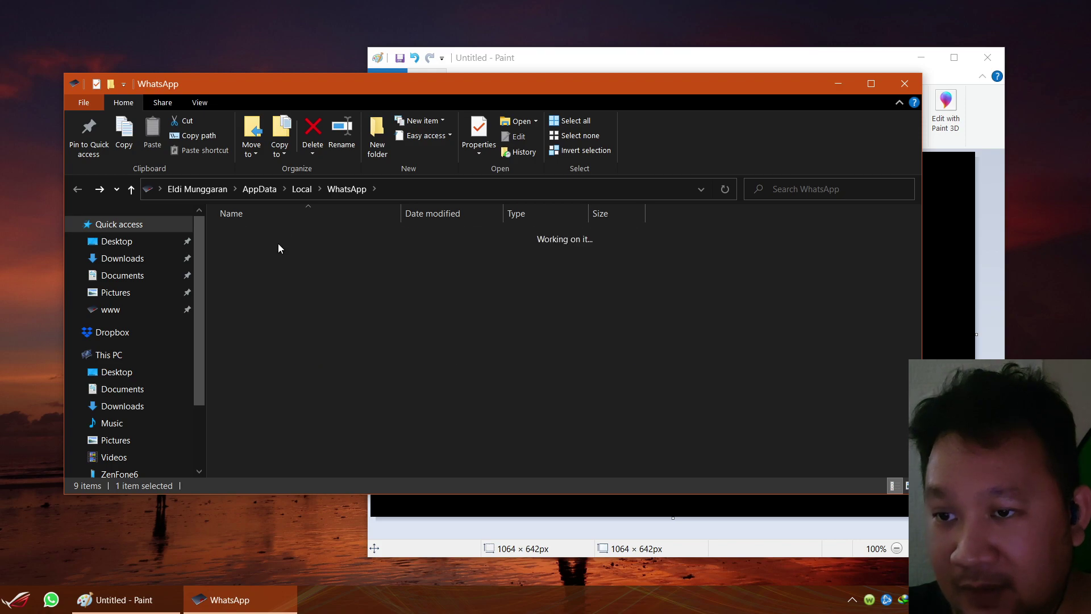
double_click(287, 237)
key(BackSpace)
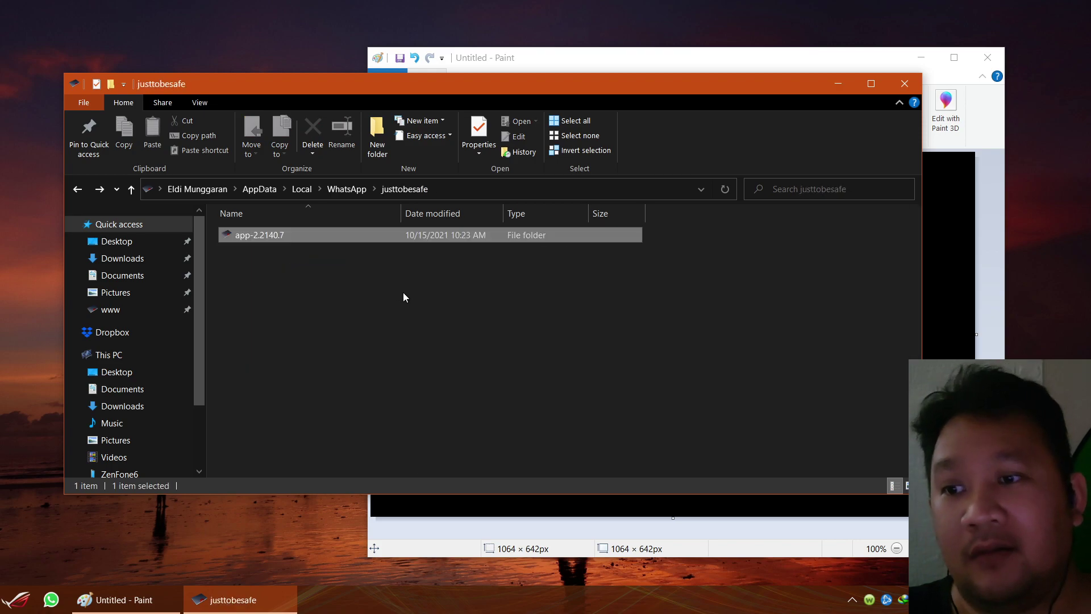
key(BackSpace)
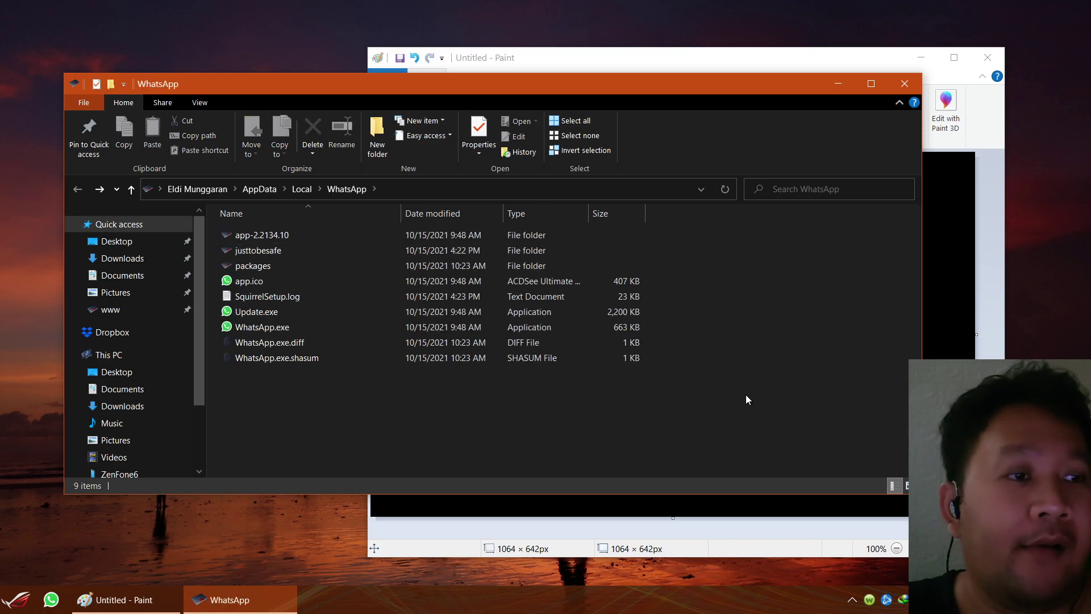